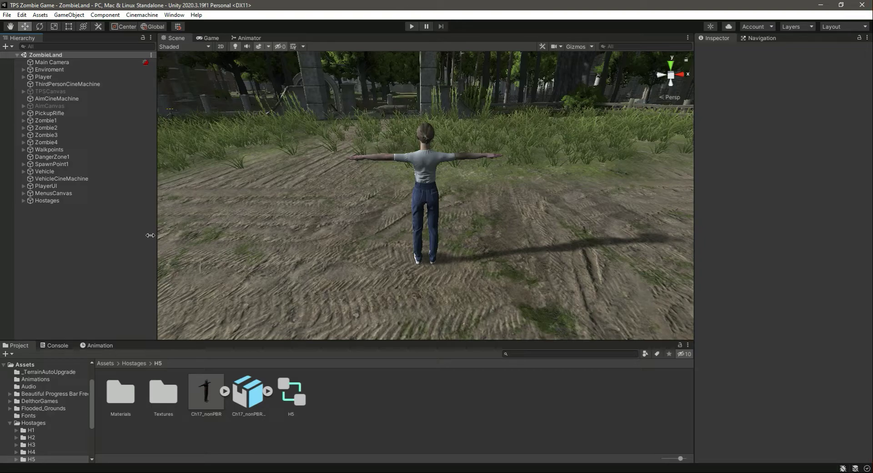
# Expand MenusCanvas, select the Objectives panel, and switch to 2D with the Rect tool
pyautogui.click(50, 193)
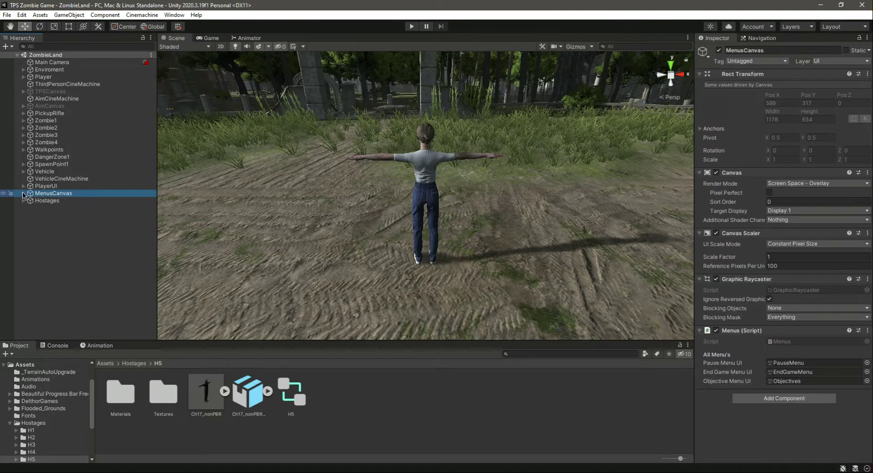
pyautogui.click(23, 194)
pyautogui.click(57, 215)
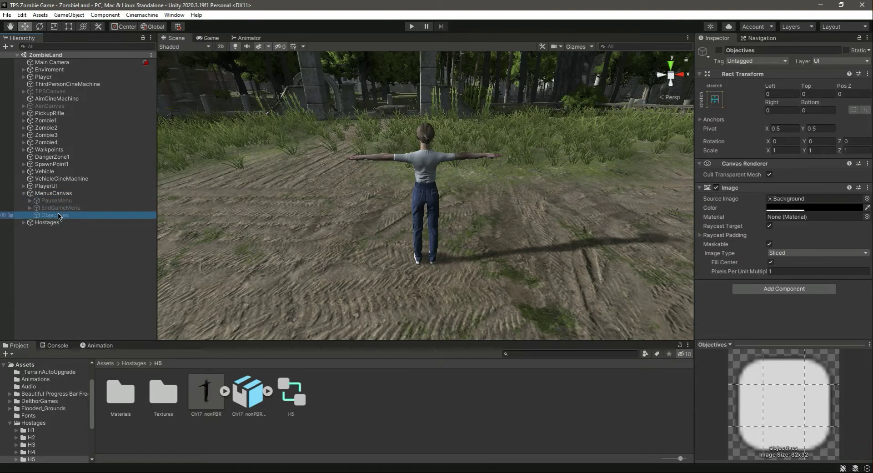
pyautogui.doubleClick(59, 215)
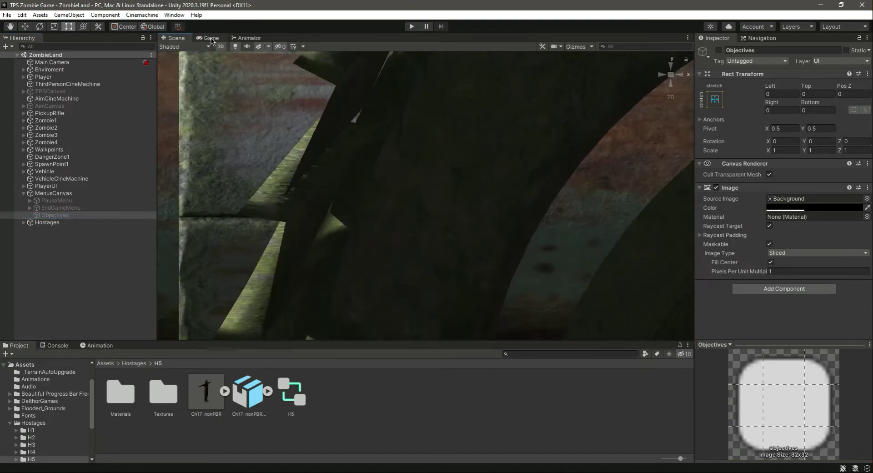
pyautogui.press('t')
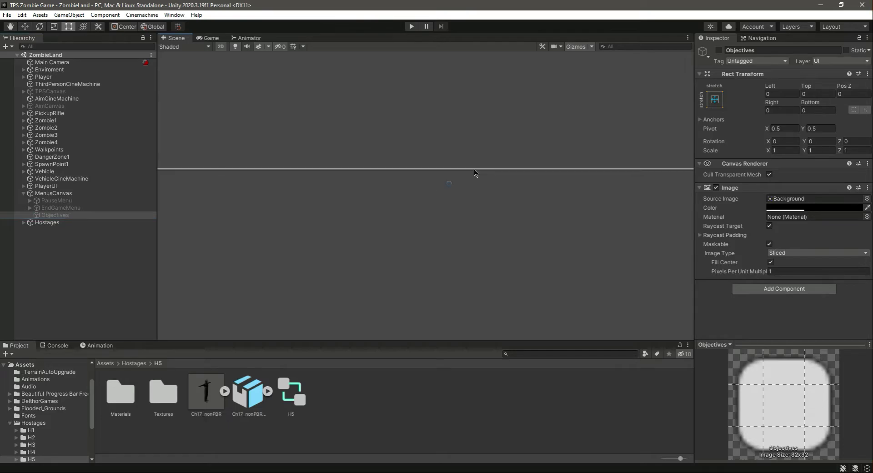
# Frame the MenusCanvas and the Objectives panel in the Scene view
pyautogui.click(73, 216)
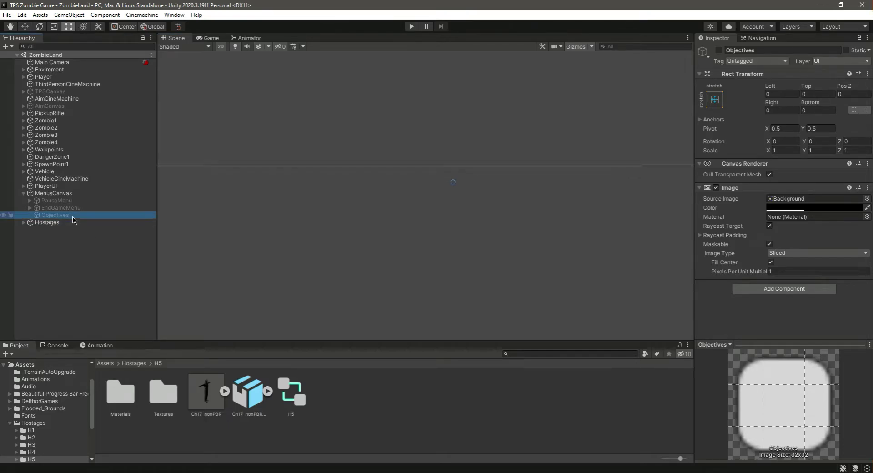
pyautogui.doubleClick(57, 193)
pyautogui.click(61, 216)
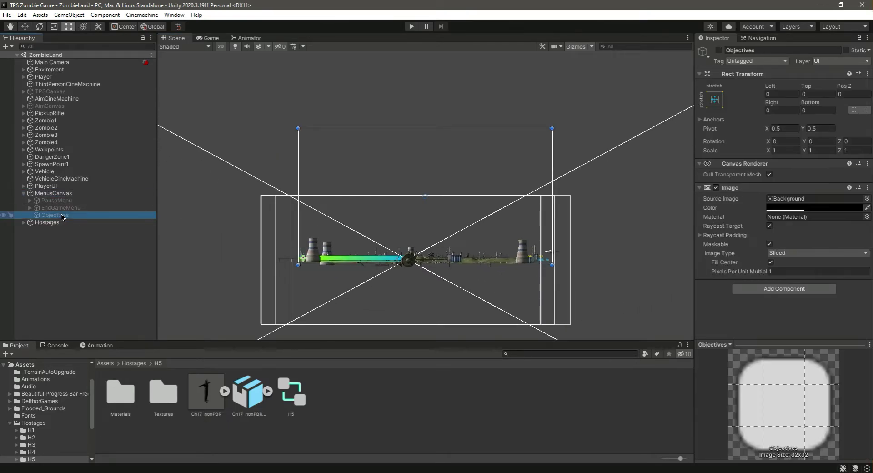
pyautogui.doubleClick(63, 217)
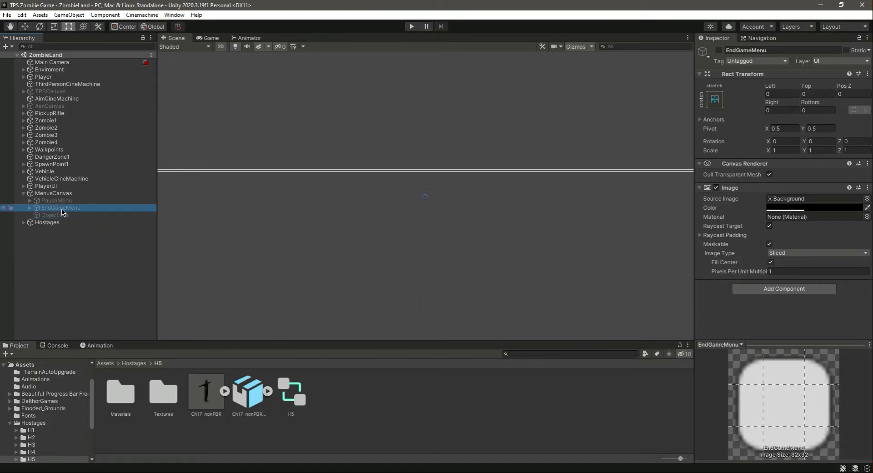
pyautogui.doubleClick(53, 193)
pyautogui.click(61, 215)
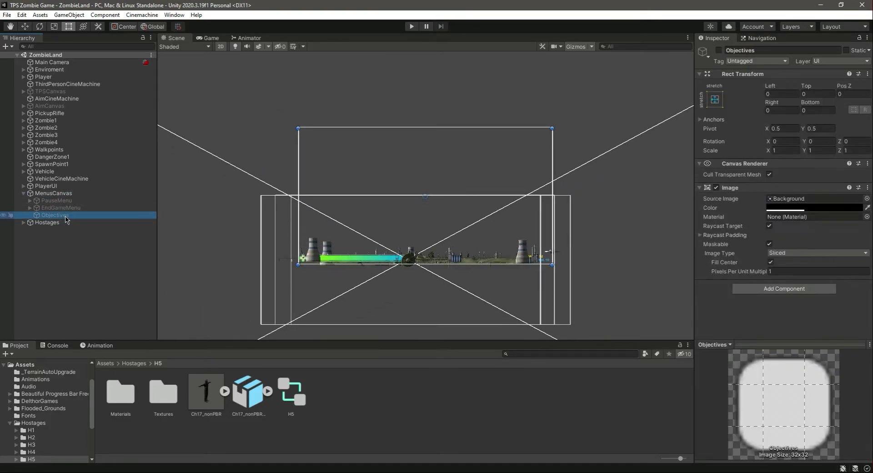
# Add a UI Text child to the Objectives panel and rename it ObjectivesHeading
pyautogui.rightClick(65, 220)
pyautogui.moveTo(109, 394)
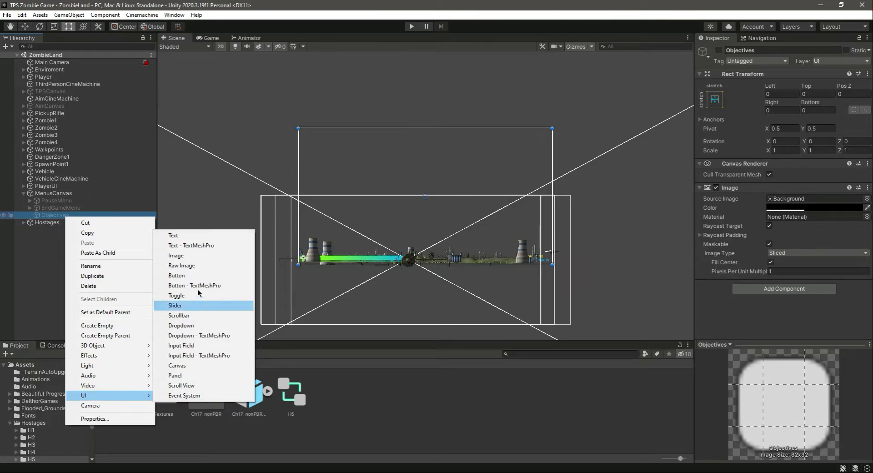
pyautogui.click(183, 236)
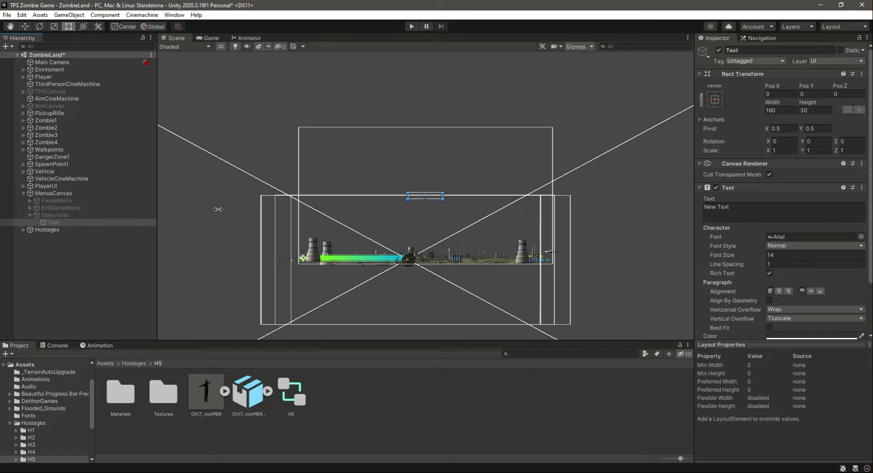
pyautogui.click(778, 50)
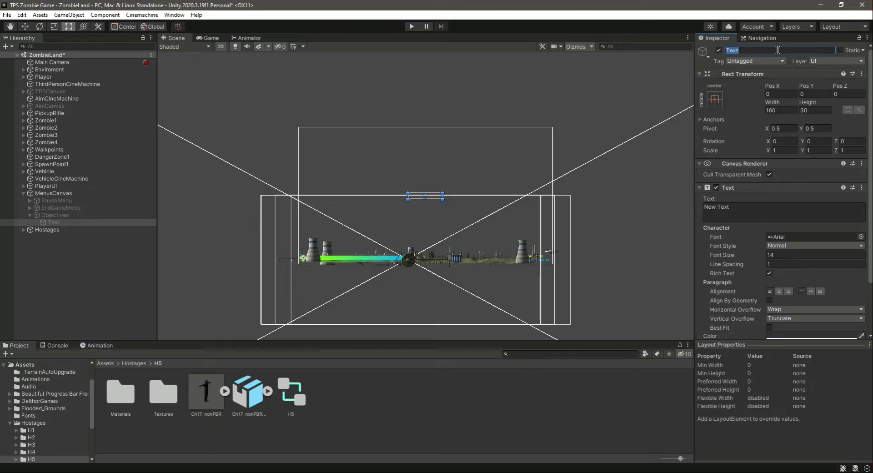
pyautogui.write('Ob')
pyautogui.press('BackSpace')
pyautogui.press('Return')
pyautogui.moveTo(60, 207)
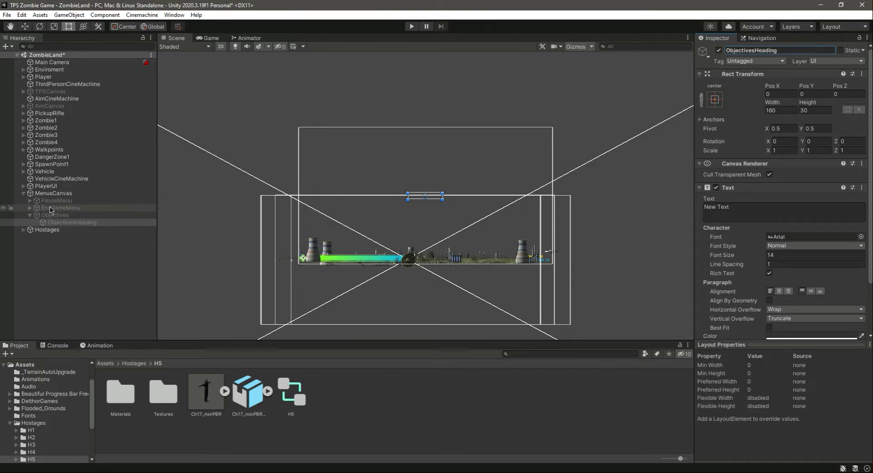
# Activate the Objectives panel and set the heading's text to 'Objectives'
pyautogui.click(53, 221)
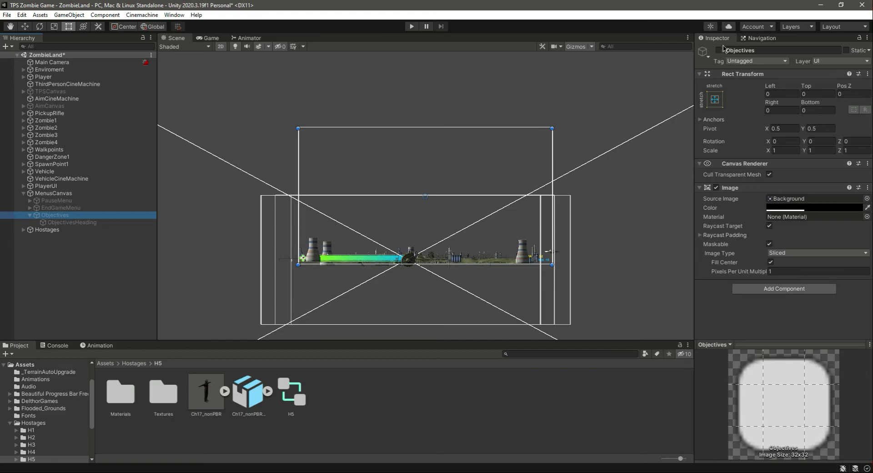
pyautogui.click(720, 50)
pyautogui.click(73, 222)
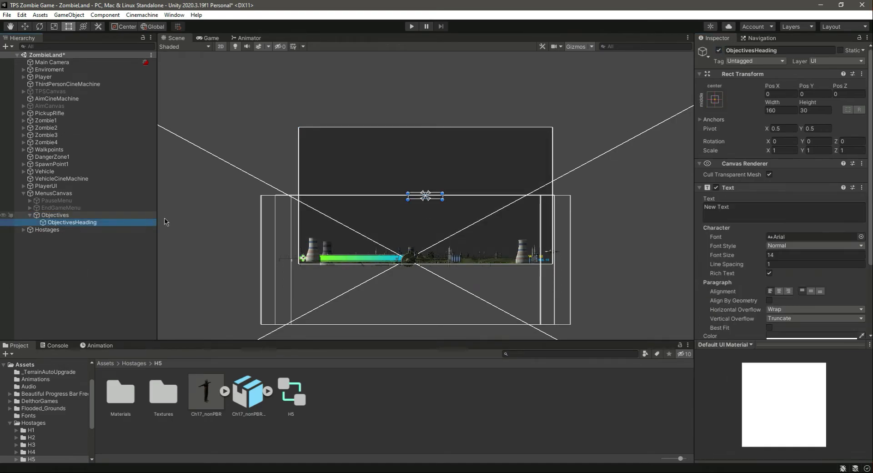
pyautogui.click(775, 208)
pyautogui.write('Objectives')
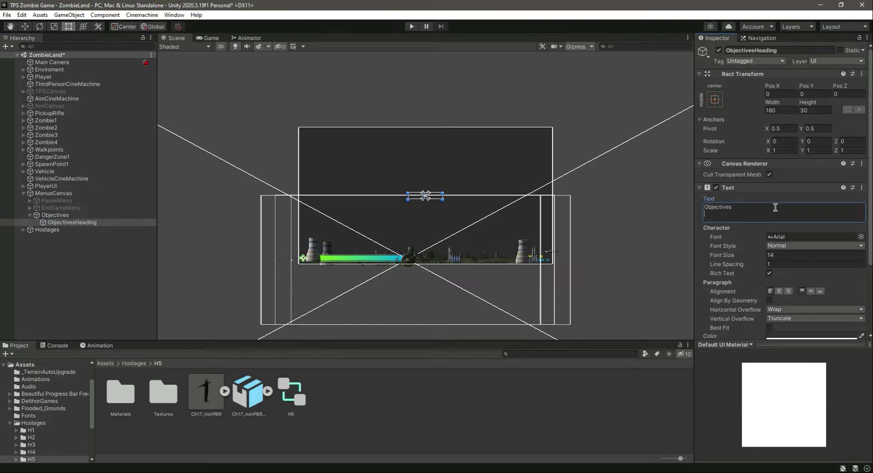
pyautogui.press('BackSpace')
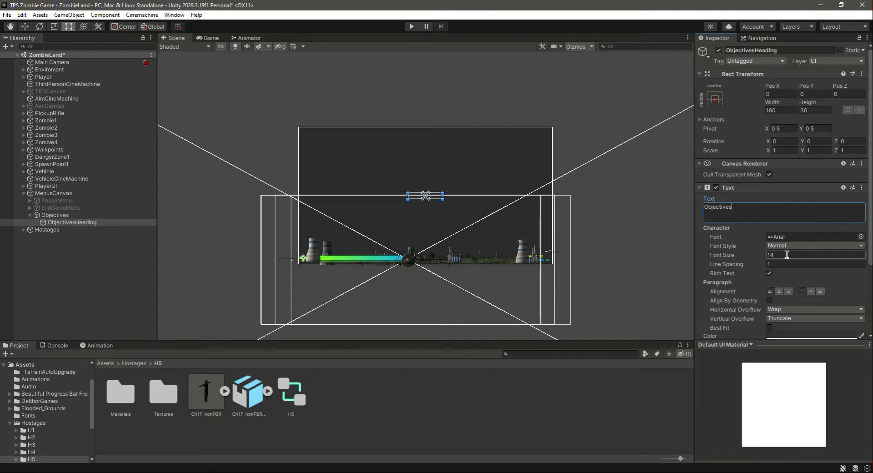
# Give the heading font size 30, the Bronx-Bystreets font, and centre-middle alignment
pyautogui.click(787, 255)
pyautogui.write('30')
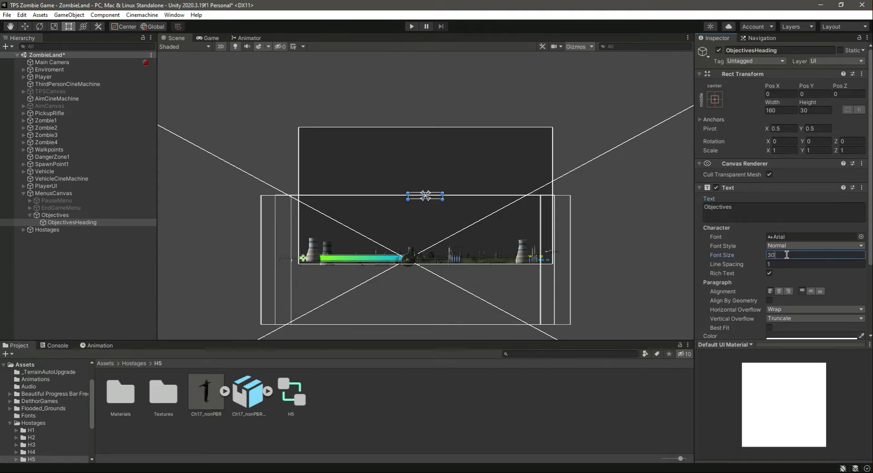
pyautogui.click(787, 237)
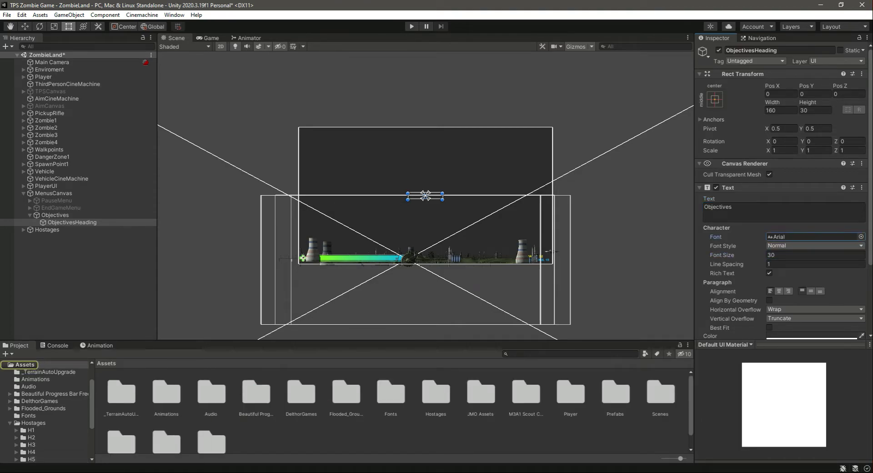
pyautogui.click(861, 237)
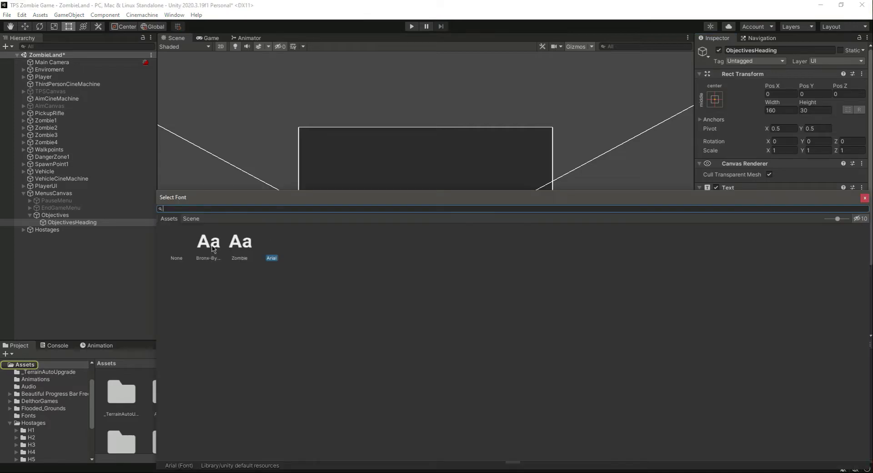
pyautogui.doubleClick(214, 250)
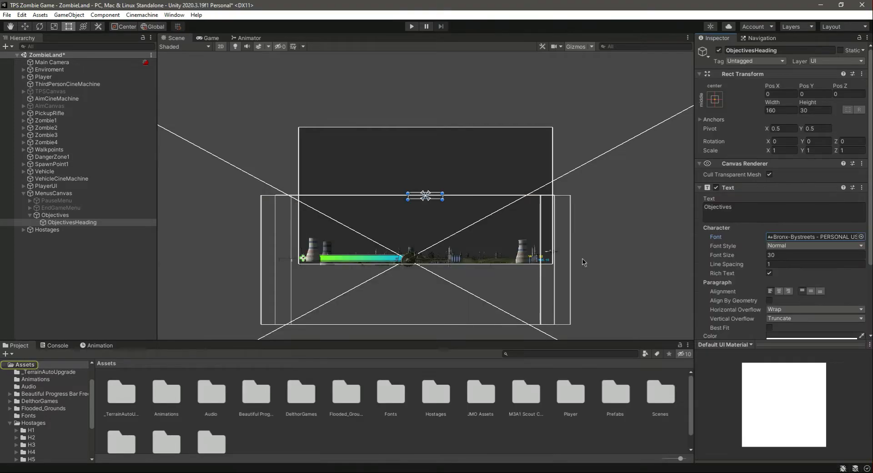
pyautogui.click(779, 291)
pyautogui.click(812, 291)
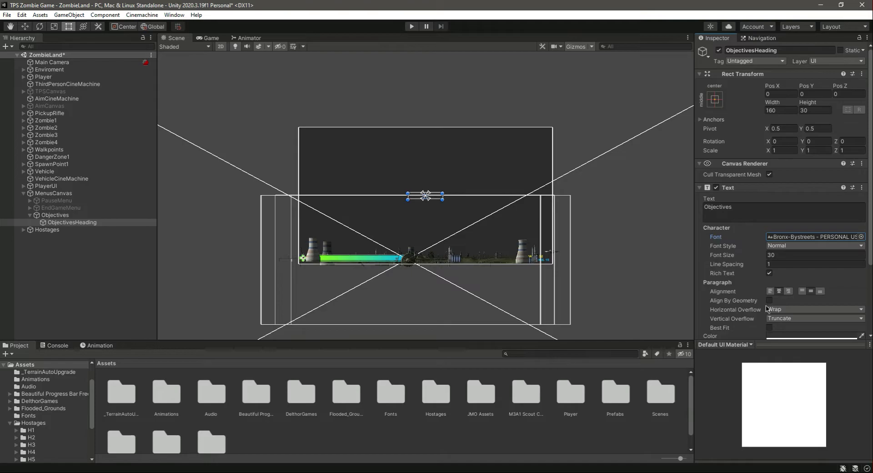
# Anchor ObjectivesHeading to the panel's top centre
pyautogui.click(716, 100)
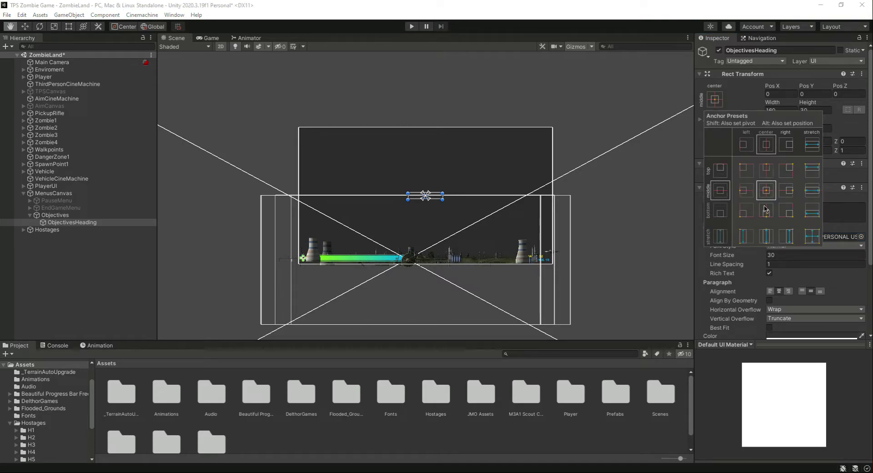
pyautogui.keyDown('alt'); pyautogui.click(767, 171); pyautogui.keyUp('alt')
pyautogui.press('t')
# Size the heading 323 wide and 58 tall, then drag its height down to about 52
pyautogui.click(751, 94)
pyautogui.click(782, 109)
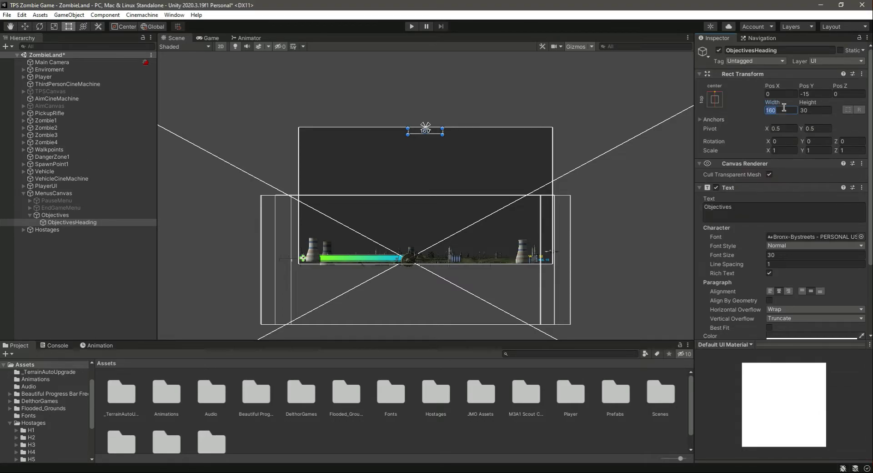
pyautogui.write('323')
pyautogui.press('Tab')
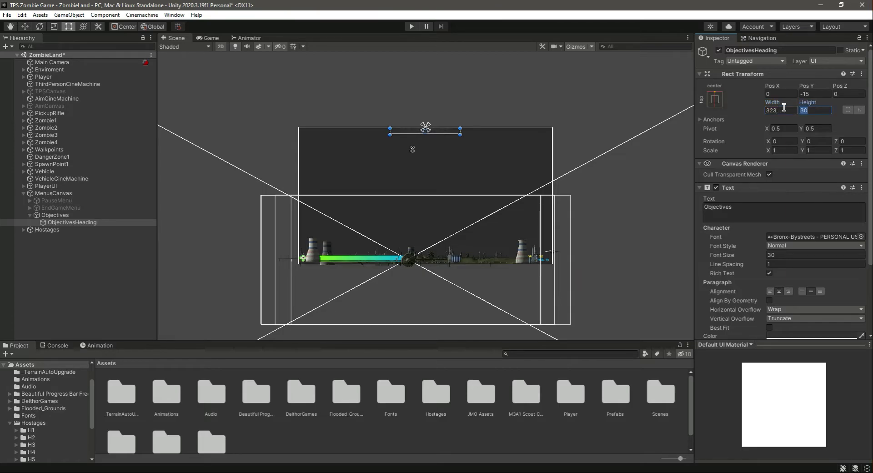
pyautogui.write('58')
pyautogui.scroll(1, 446, 99)
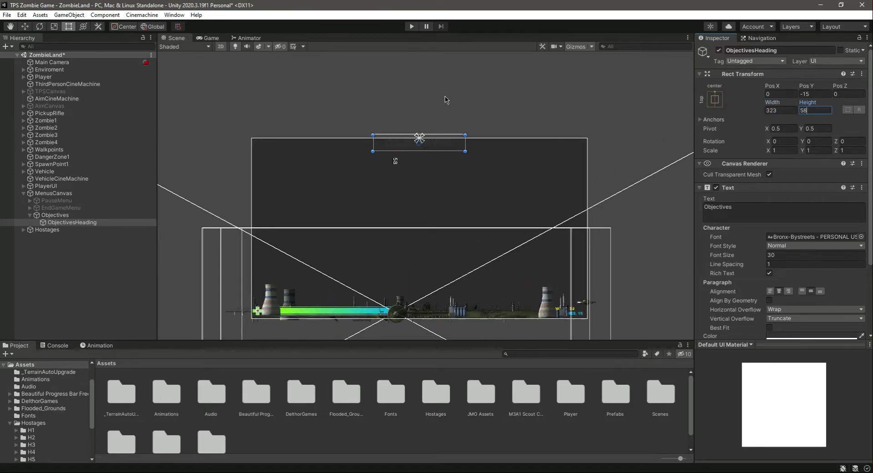
pyautogui.scroll(3, 414, 140)
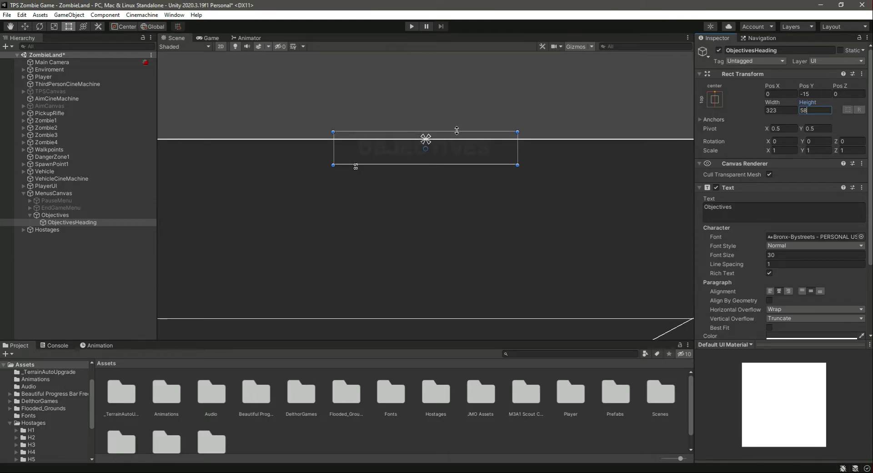
pyautogui.moveTo(458, 131)
pyautogui.mouseDown()
pyautogui.moveTo(469, 144)
pyautogui.moveTo(470, 173)
pyautogui.mouseUp()
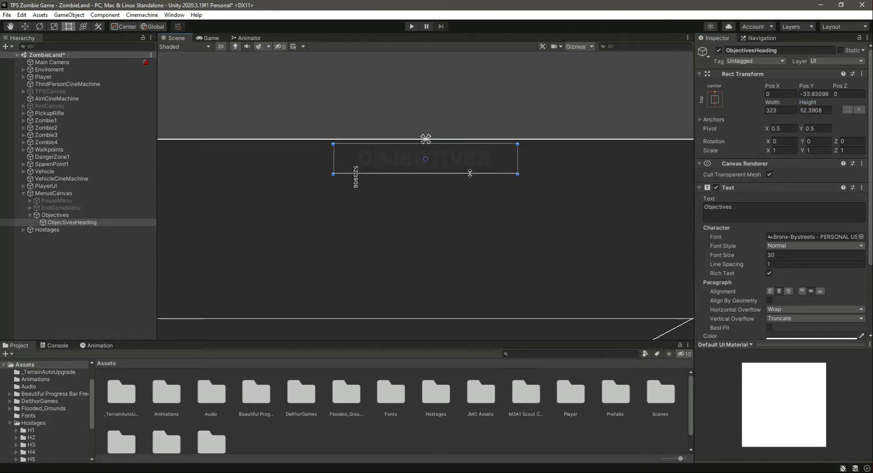
pyautogui.click(217, 39)
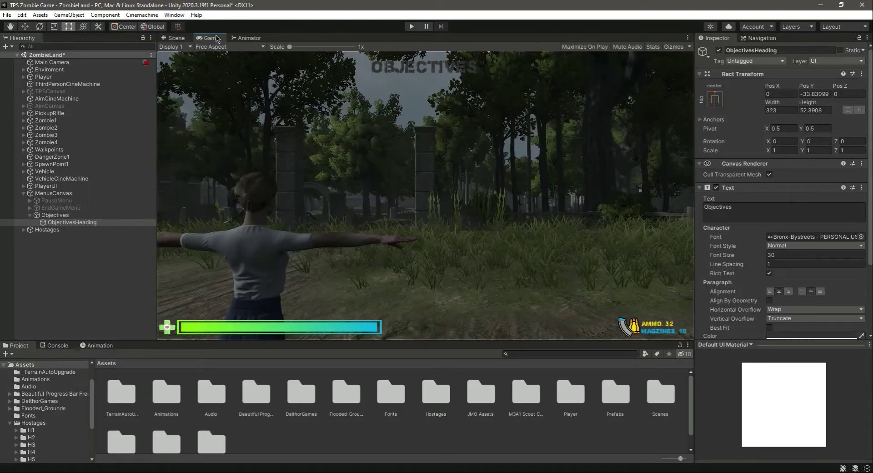
pyautogui.click(176, 38)
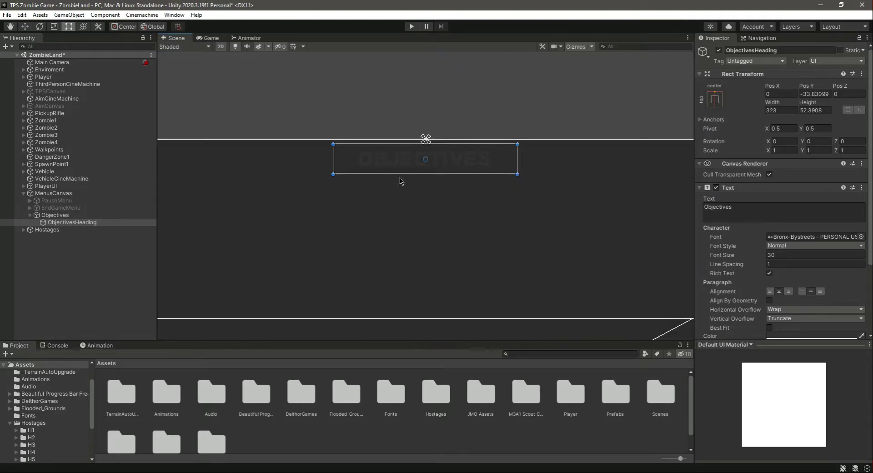
pyautogui.click(61, 223)
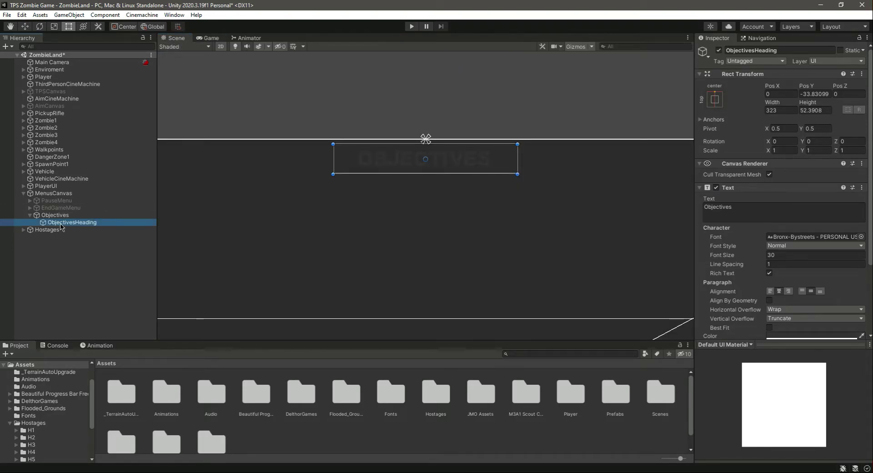
pyautogui.click(806, 337)
pyautogui.moveTo(806, 337); pyautogui.dragTo(762, 282)
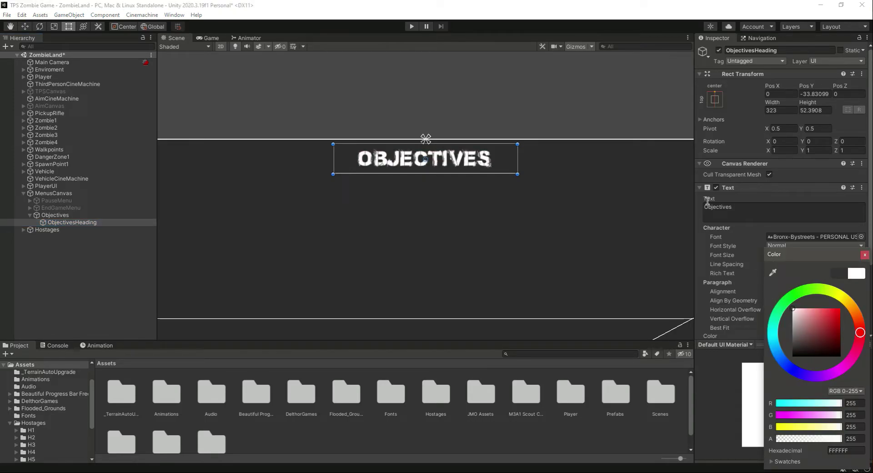
pyautogui.click(636, 167)
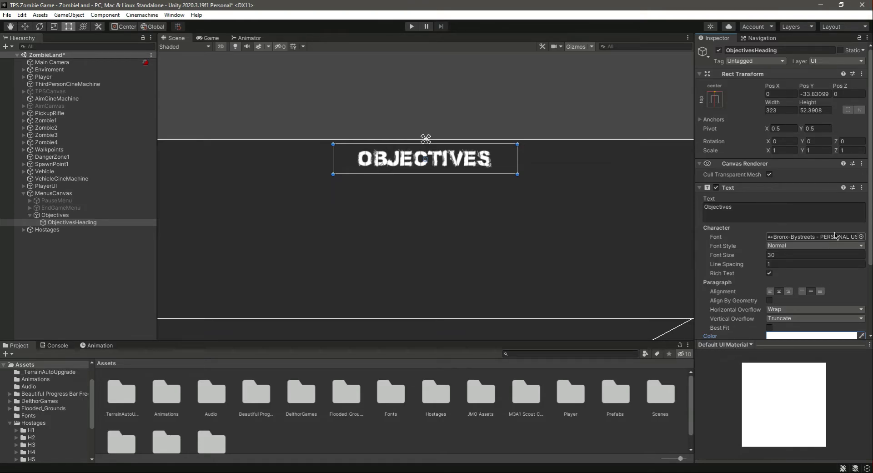
pyautogui.scroll(-5, 836, 240)
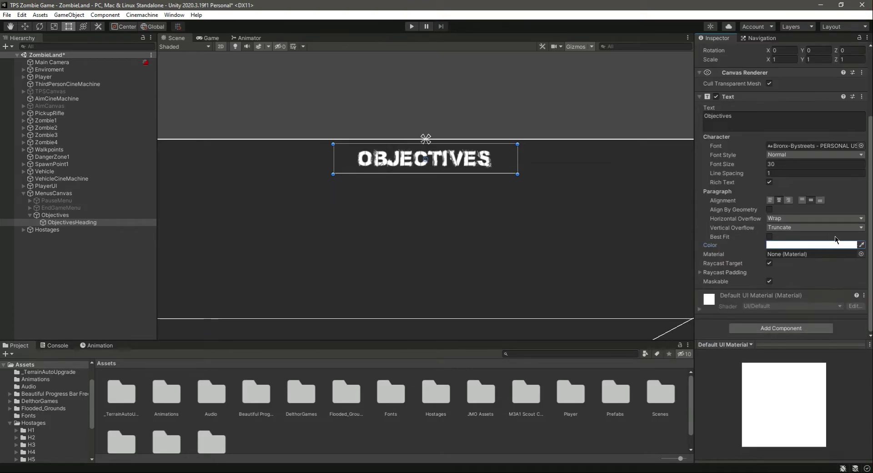
# Duplicate ObjectivesHeading and name the copy Objective1
pyautogui.click(52, 223)
pyautogui.click(55, 215)
pyautogui.click(80, 222)
pyautogui.hotkey('ctrl', 'd')
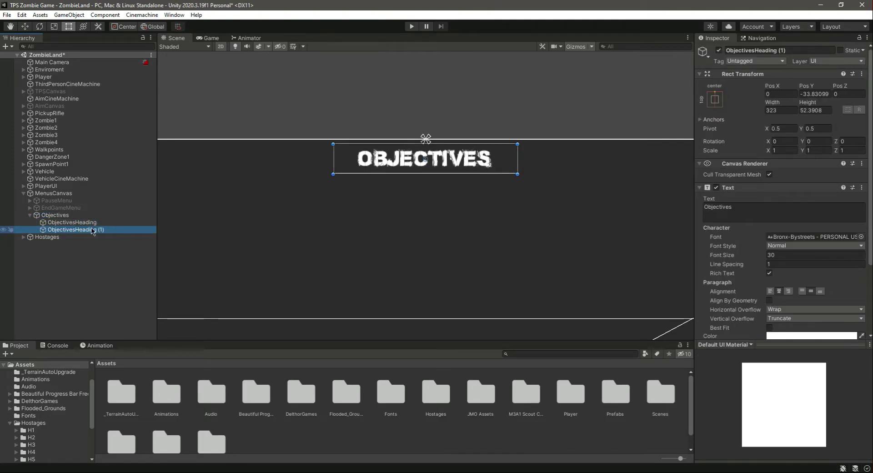
pyautogui.moveTo(792, 50); pyautogui.dragTo(757, 52)
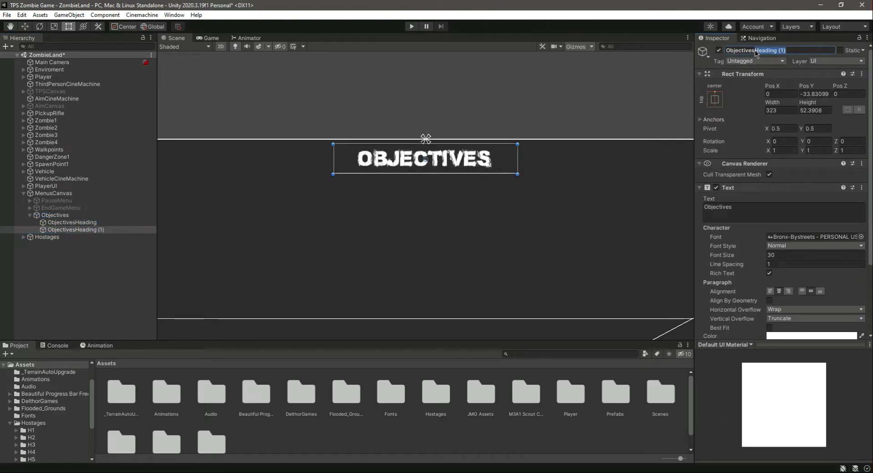
pyautogui.write('1')
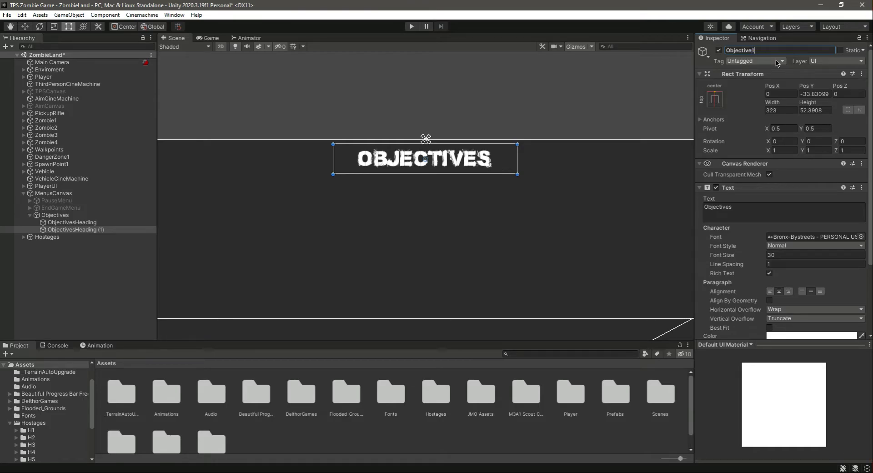
pyautogui.press('Return')
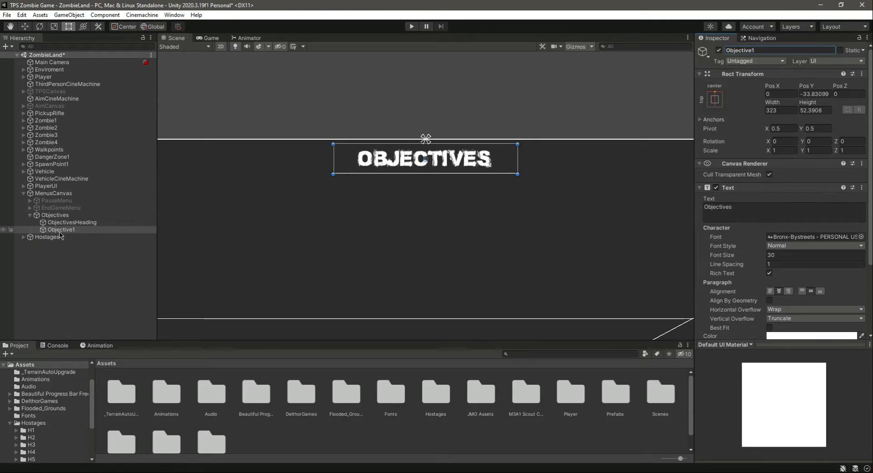
# Move Objective1 down below the heading, checking its position in Game view
pyautogui.click(60, 231)
pyautogui.click(73, 224)
pyautogui.press('w')
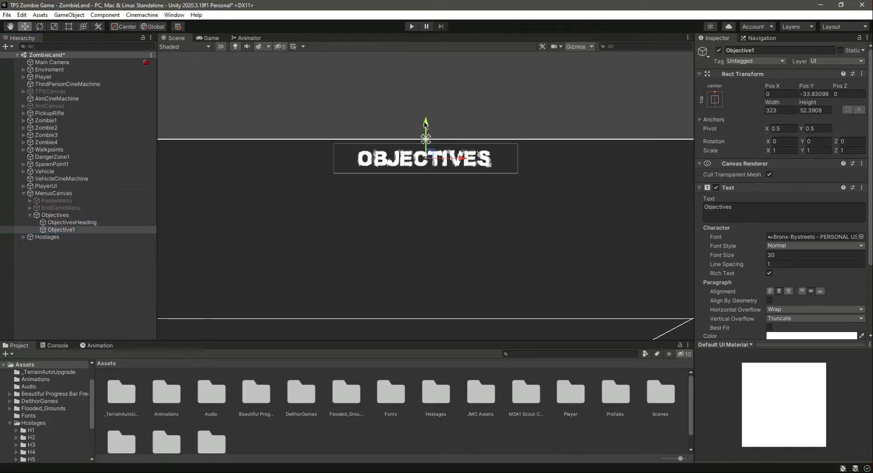
pyautogui.moveTo(425, 124); pyautogui.dragTo(433, 174)
pyautogui.click(217, 39)
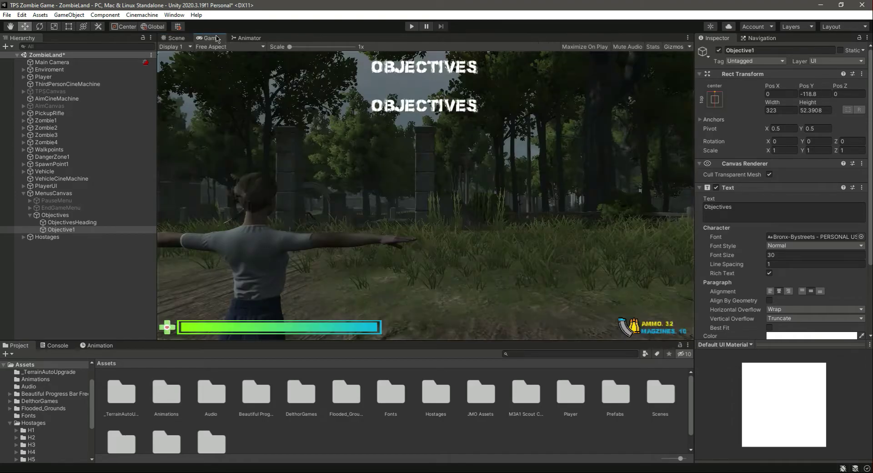
pyautogui.click(181, 39)
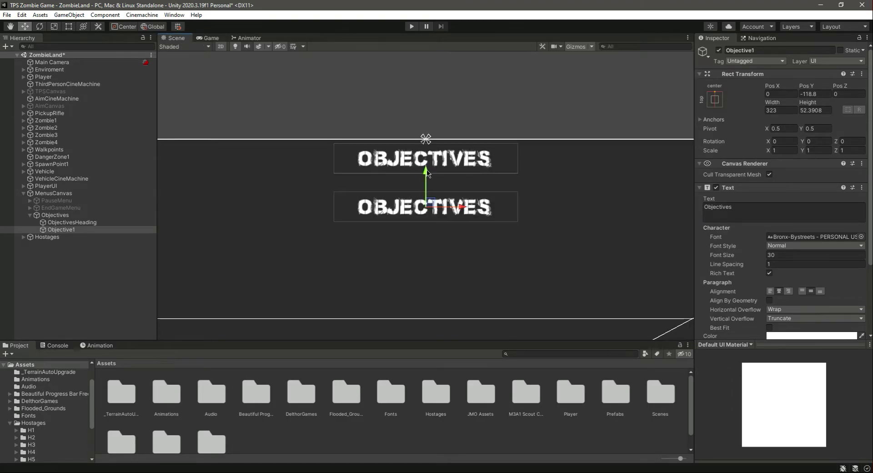
pyautogui.moveTo(430, 168); pyautogui.dragTo(430, 188)
pyautogui.click(209, 40)
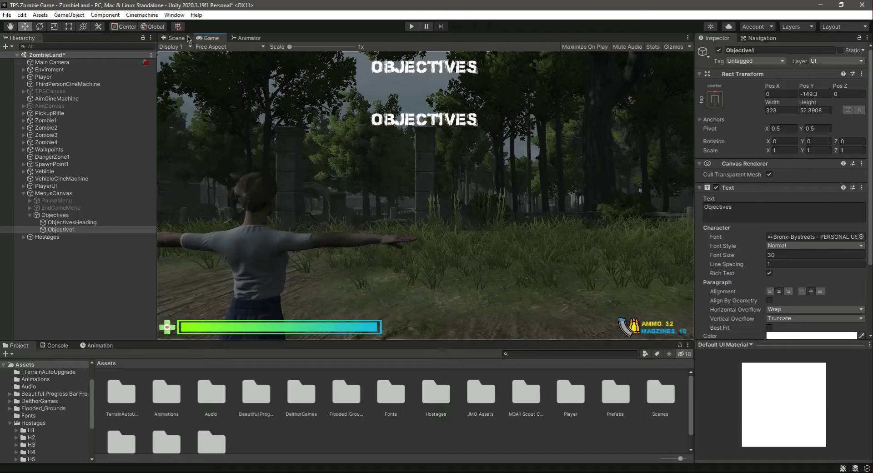
pyautogui.click(189, 40)
# Set Objective1 to font size 20, width 845 and height 58
pyautogui.click(796, 253)
pyautogui.write('20')
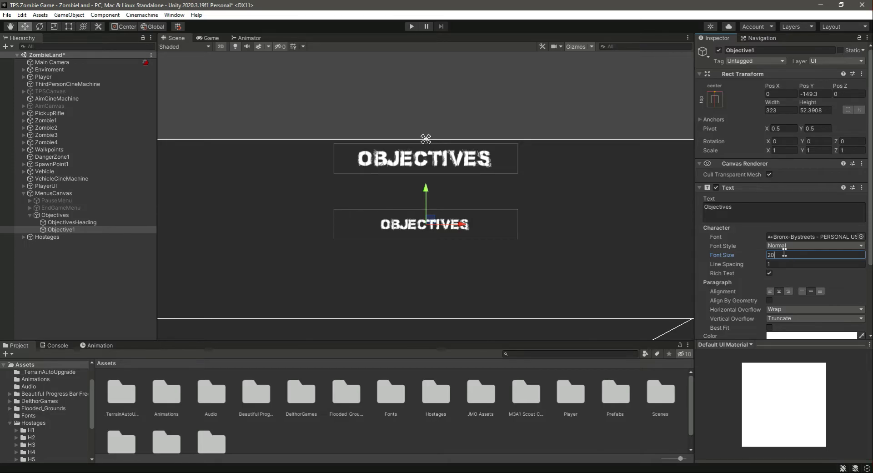
pyautogui.click(792, 111)
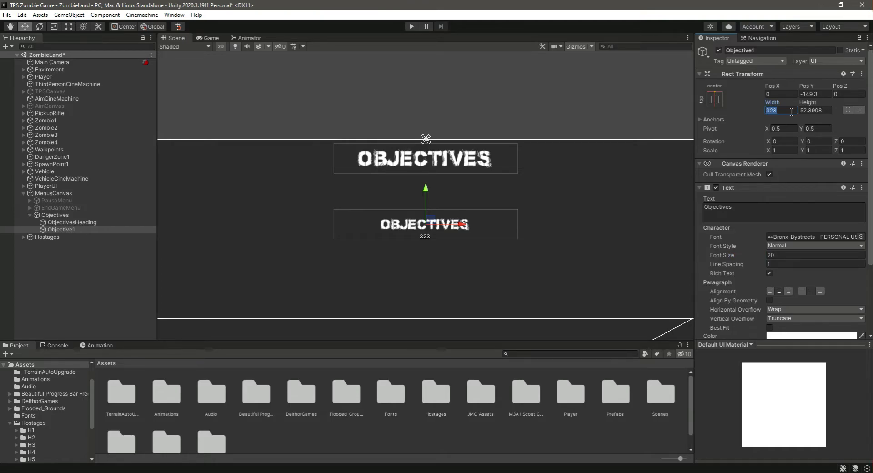
pyautogui.write('845')
pyautogui.press('Tab')
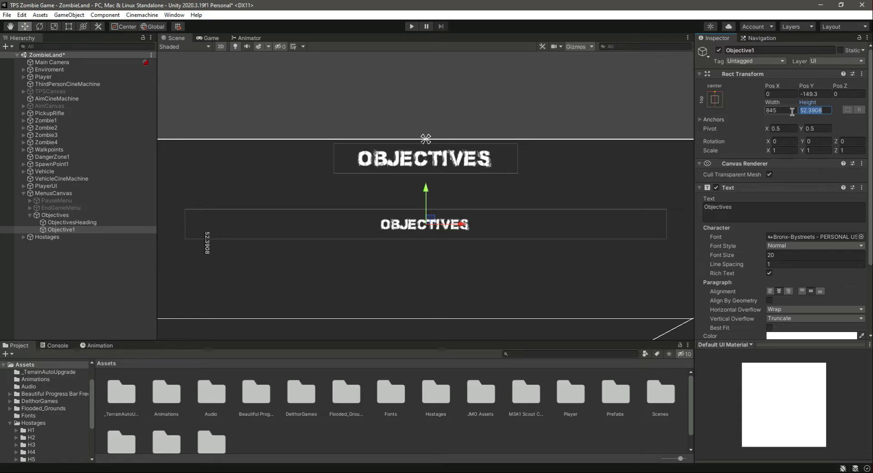
pyautogui.write('58')
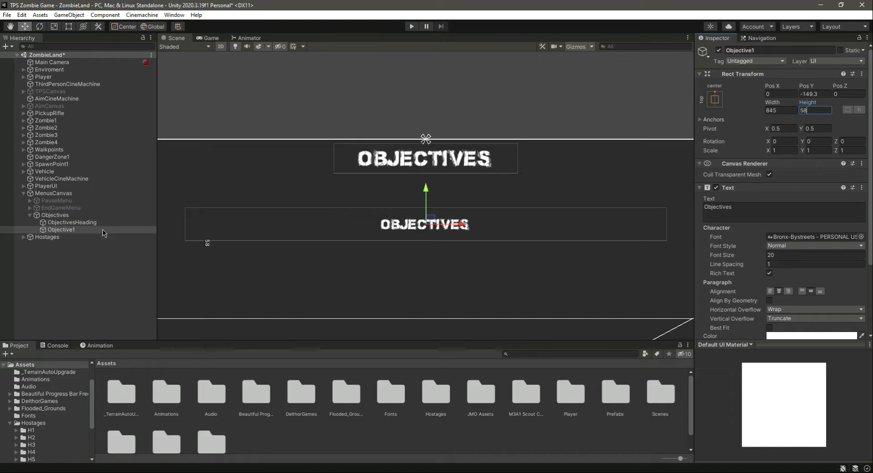
pyautogui.click(65, 231)
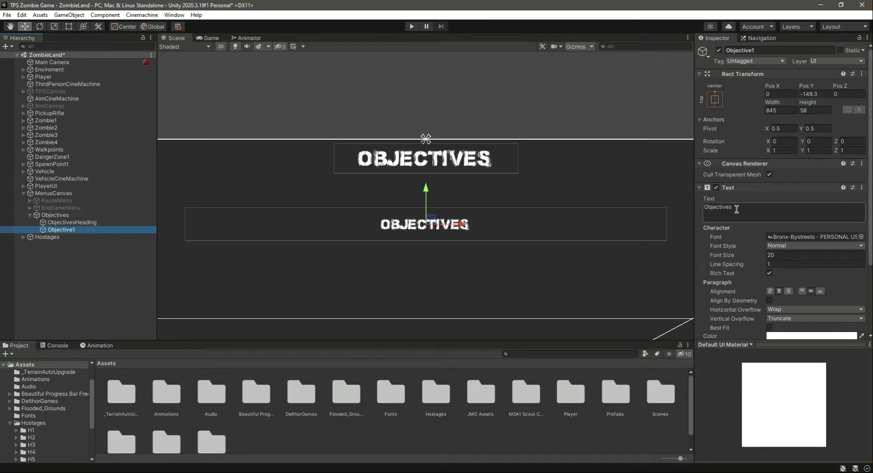
# Change Objective1's text to '01. Find the Rifle'
pyautogui.click(754, 212)
pyautogui.write('01.')
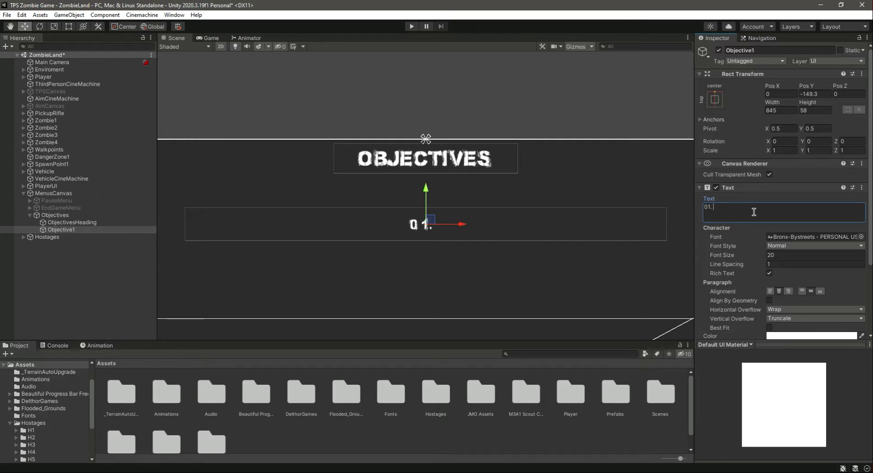
pyautogui.write(' Find ')
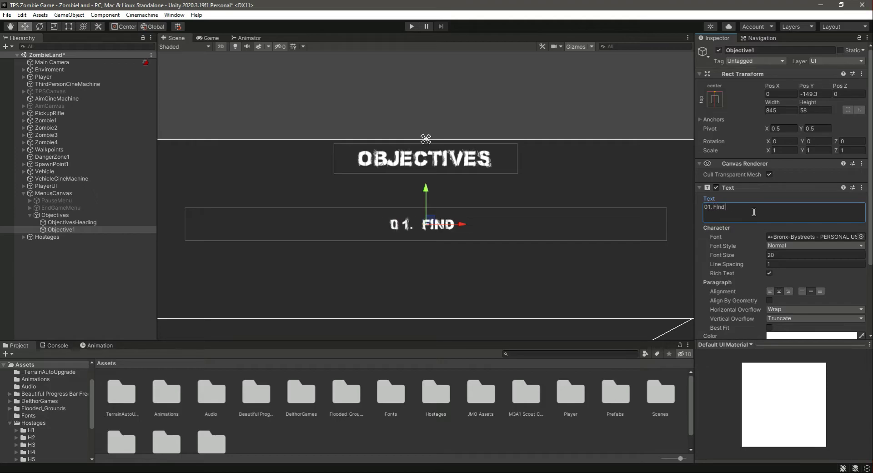
pyautogui.write('the Rifle')
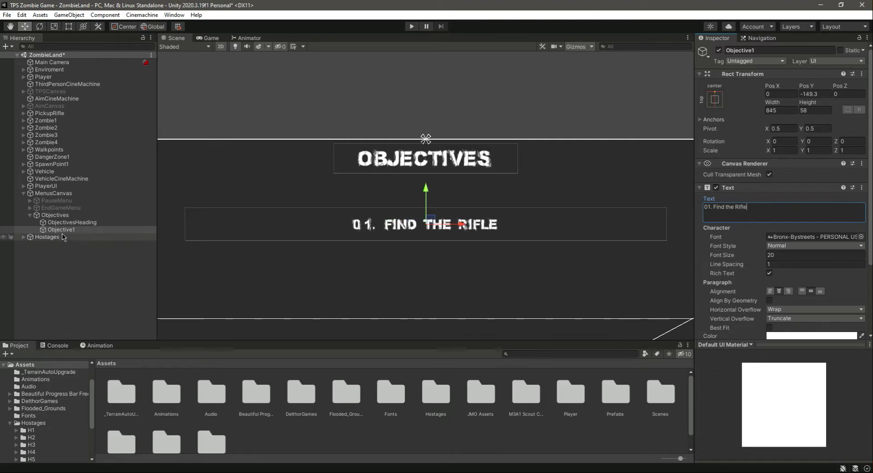
pyautogui.click(102, 230)
# Duplicate Objective1 three times and stack the copies in rows below it
pyautogui.hotkey('ctrl', 'd')
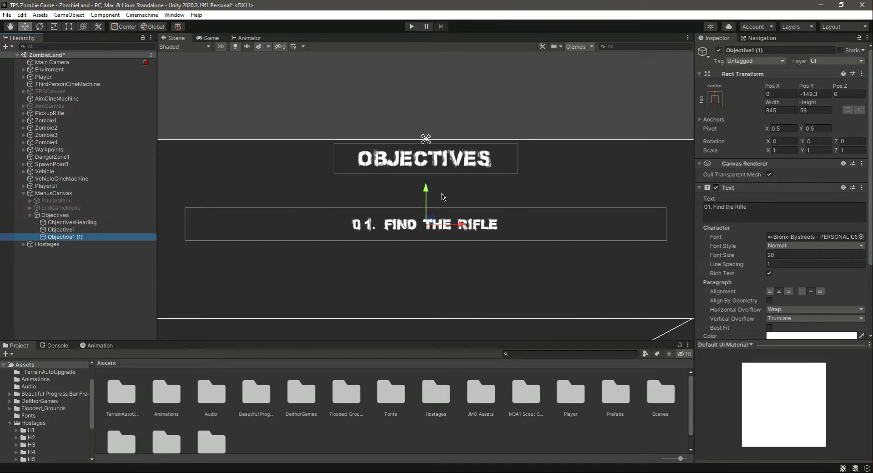
pyautogui.moveTo(426, 190); pyautogui.dragTo(425, 227)
pyautogui.click(68, 237)
pyautogui.moveTo(509, 295); pyautogui.dragTo(505, 181, button='middle')
pyautogui.hotkey('ctrl', 'd')
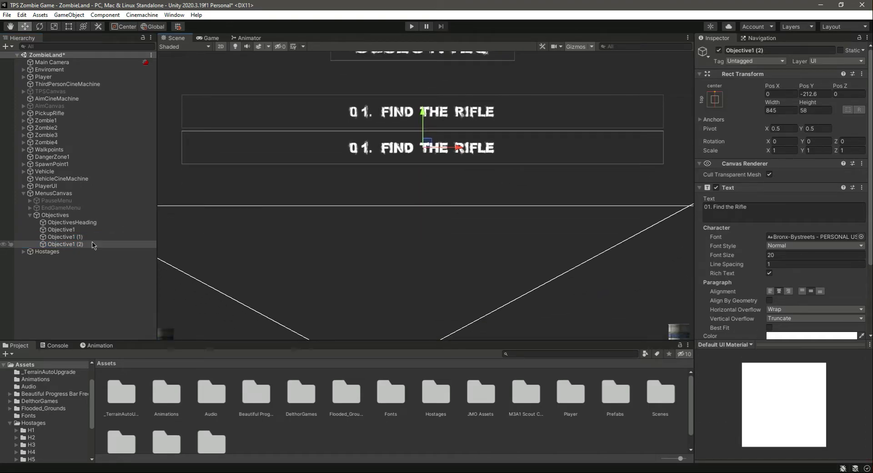
pyautogui.hotkey('ctrl', 'd')
pyautogui.click(69, 237)
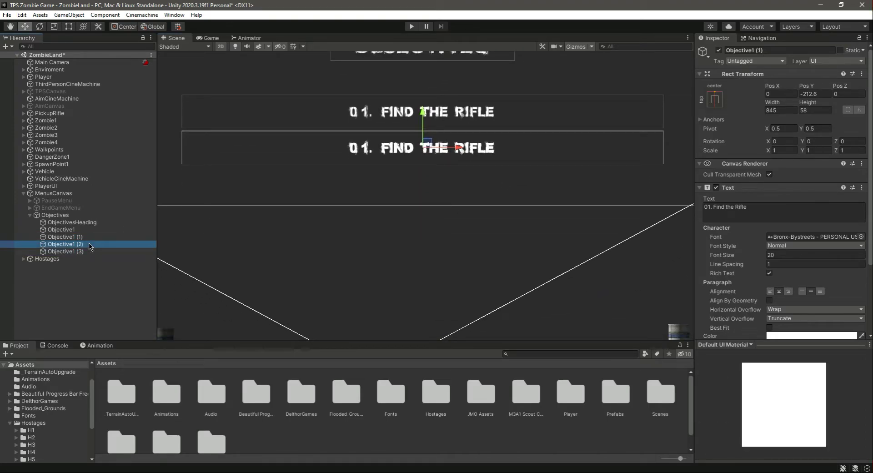
pyautogui.moveTo(423, 116); pyautogui.dragTo(428, 153)
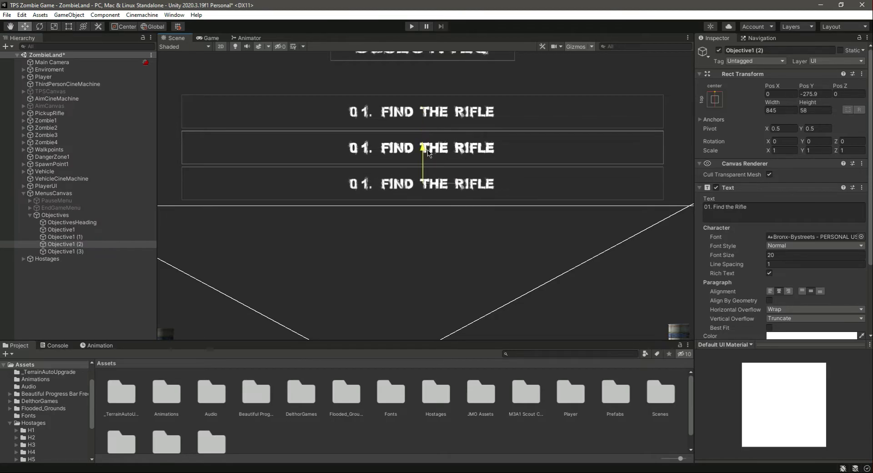
pyautogui.click(63, 251)
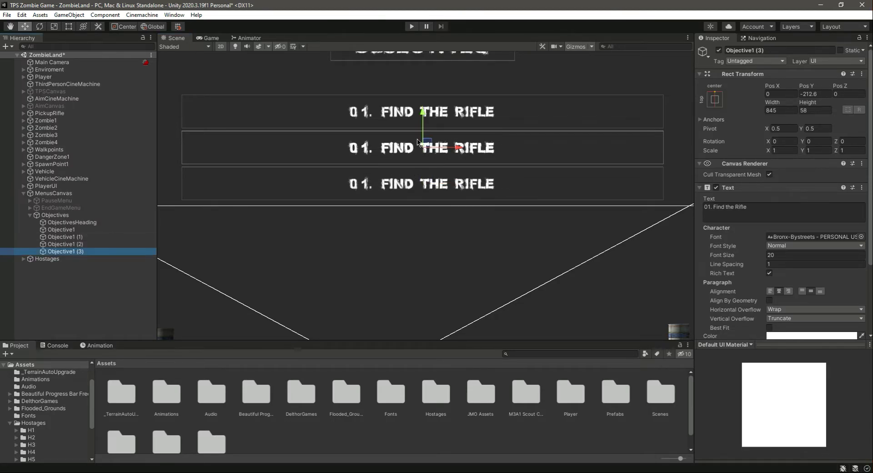
pyautogui.moveTo(423, 114); pyautogui.dragTo(430, 186)
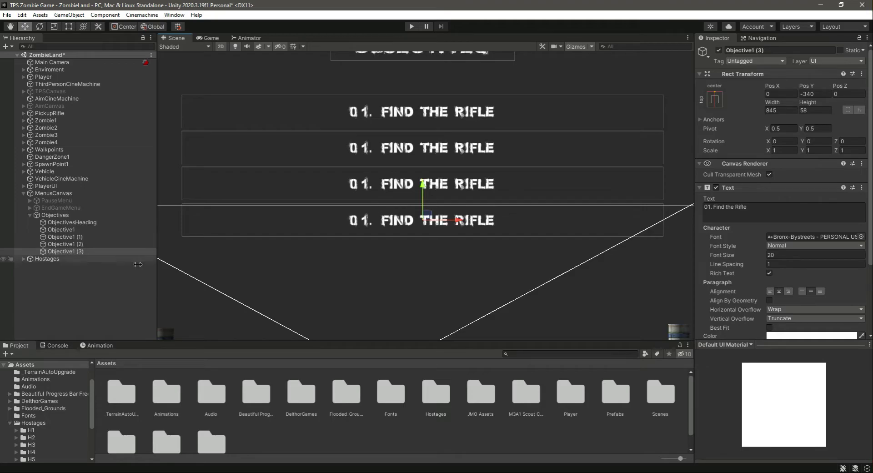
# Rename the copies to Objective2 through Objective4
pyautogui.click(64, 237)
pyautogui.click(816, 50)
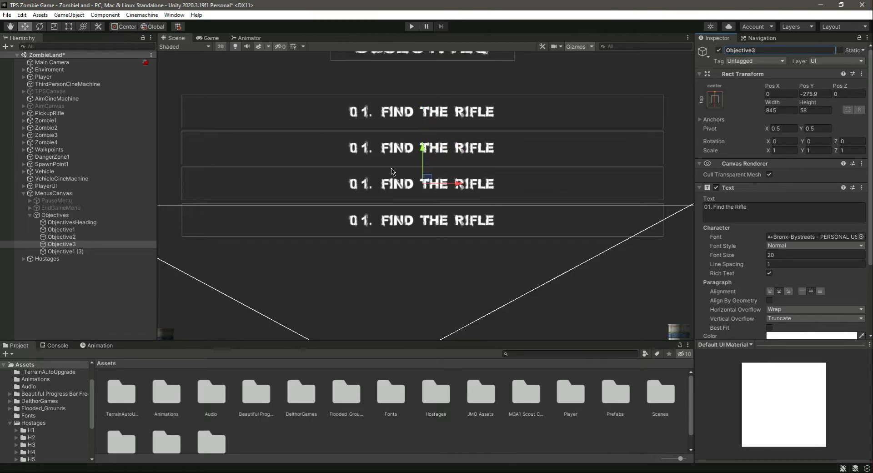
pyautogui.click(66, 251)
pyautogui.click(801, 50)
pyautogui.click(805, 52)
pyautogui.write('4')
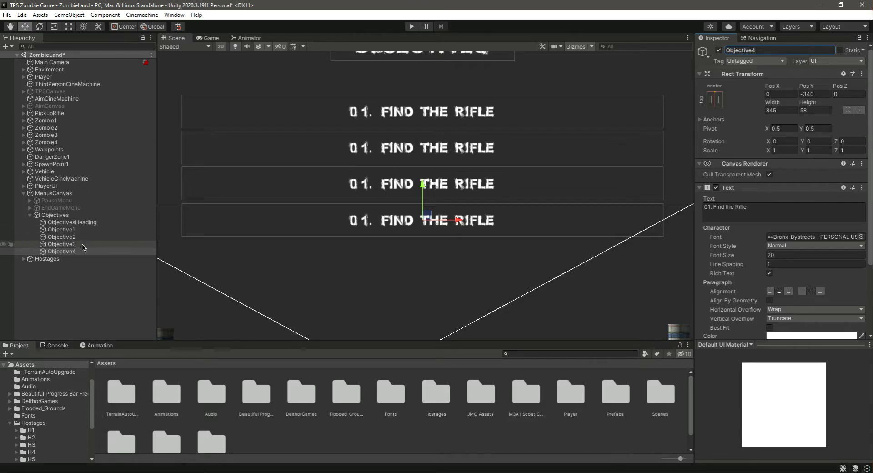
# Set Objective2's text to '02. Find and save the hostages'
pyautogui.click(61, 237)
pyautogui.click(768, 208)
pyautogui.write('02.')
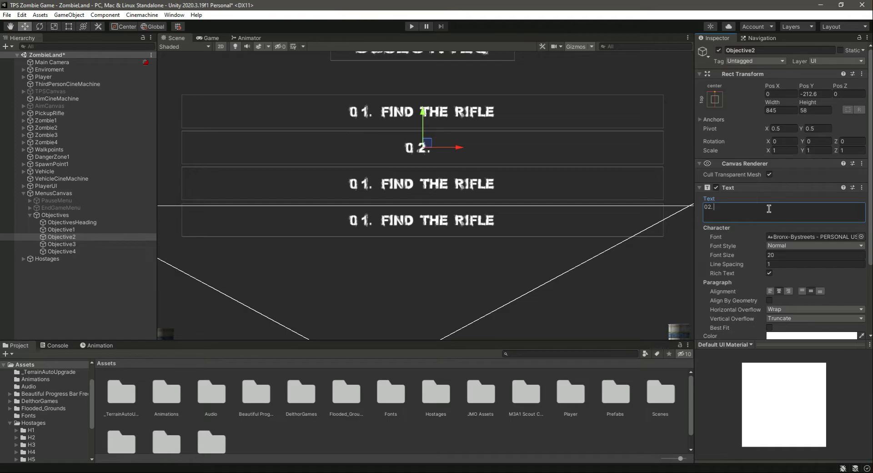
pyautogui.write('Find')
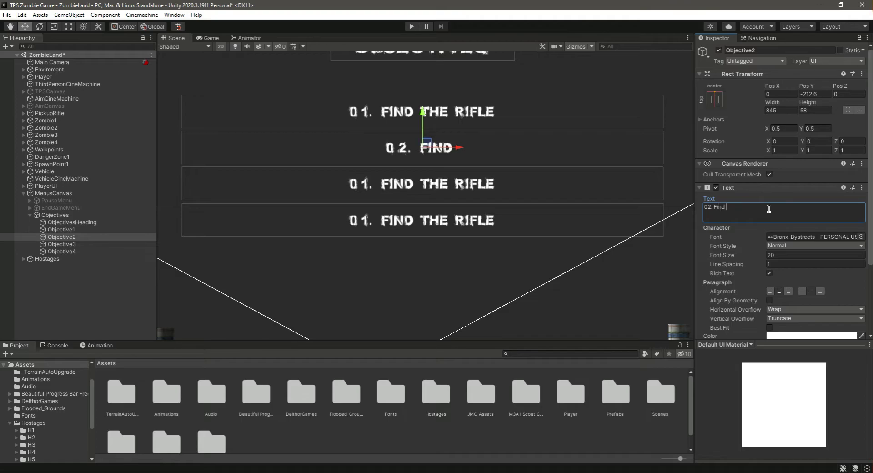
pyautogui.write('and save the hostages')
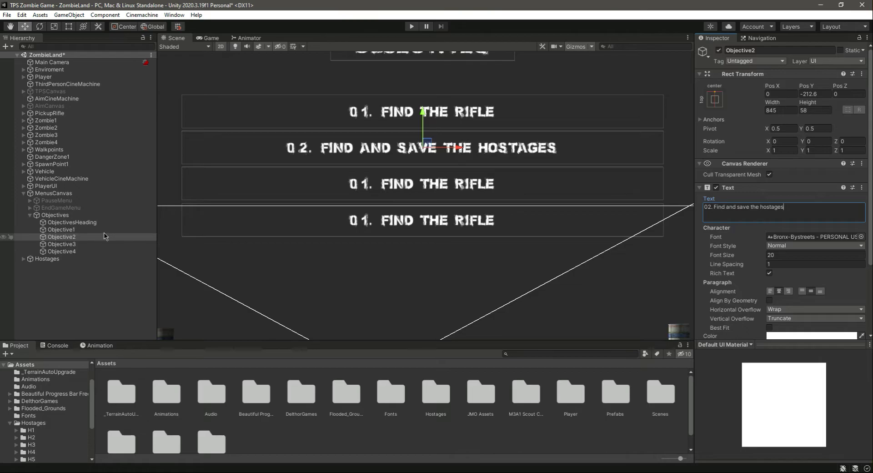
# Start Objective3 with '03.' and shorten Objective2 to '02. Find Villagers'
pyautogui.click(105, 245)
pyautogui.click(782, 208)
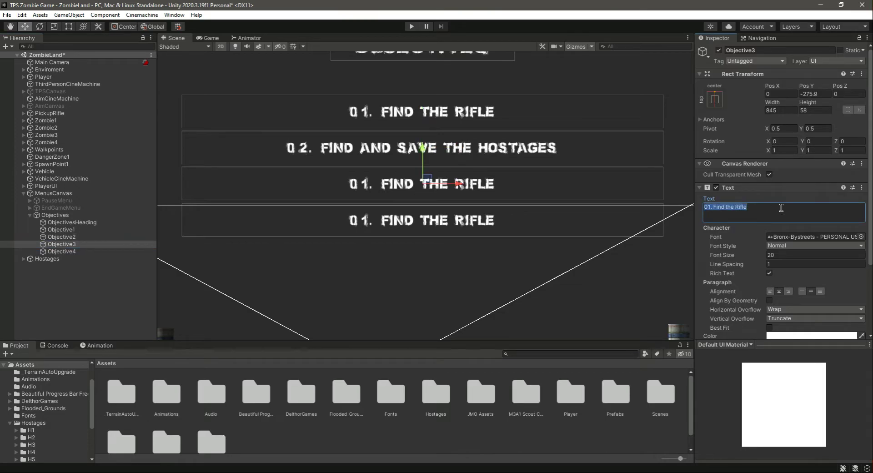
pyautogui.write('03.')
pyautogui.click(61, 237)
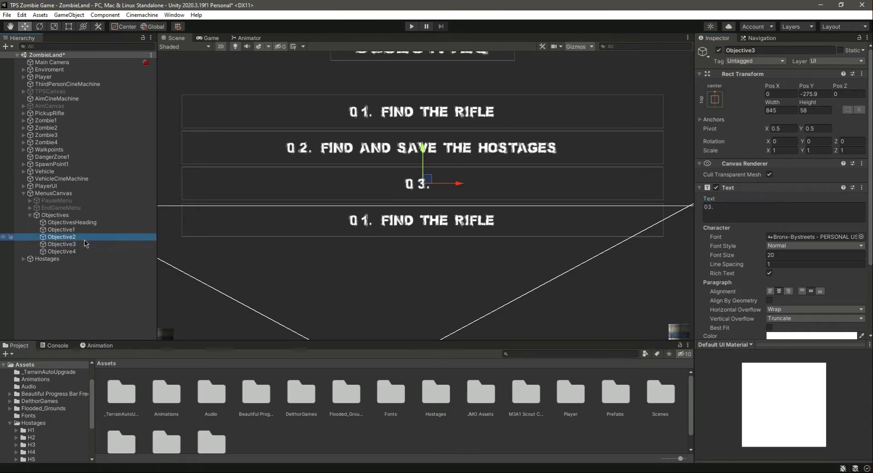
pyautogui.moveTo(727, 207); pyautogui.dragTo(802, 207)
pyautogui.press('BackSpace')
pyautogui.write('Villagers')
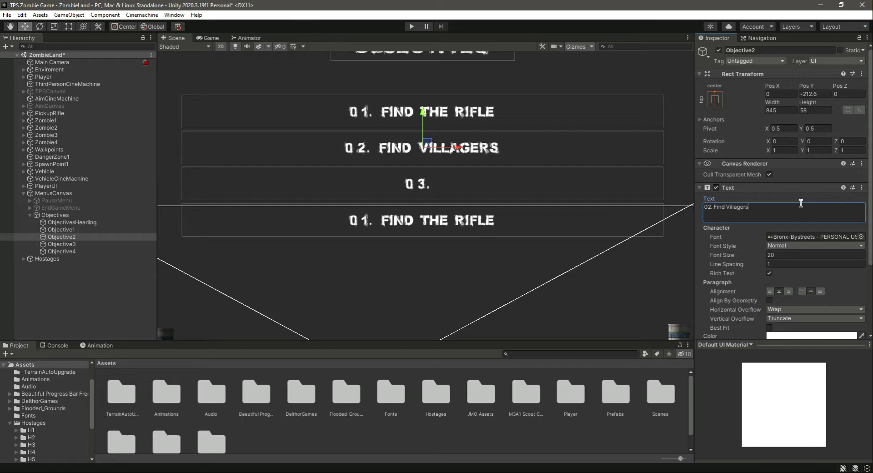
# Make Objective3 read 'Find Vehicle' and Objective4 read 'Take all of the villagers into vehicle'
pyautogui.click(81, 244)
pyautogui.click(760, 206)
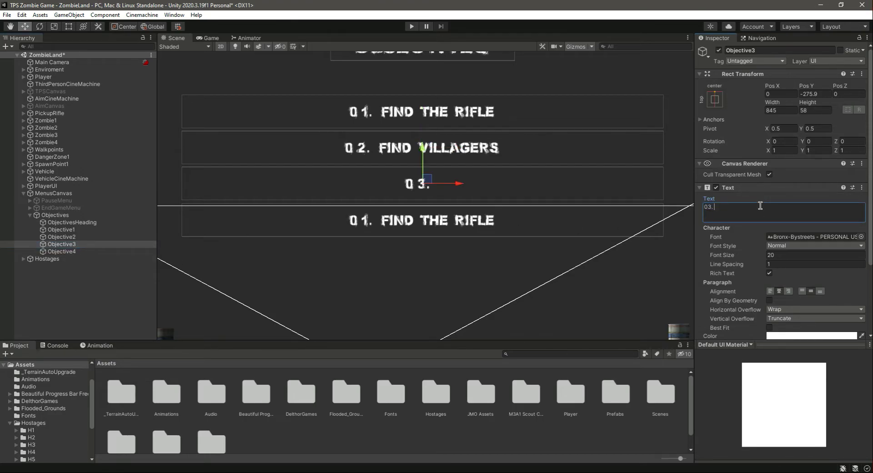
pyautogui.write('Find Vehicle')
pyautogui.click(62, 252)
pyautogui.moveTo(713, 208); pyautogui.dragTo(787, 209)
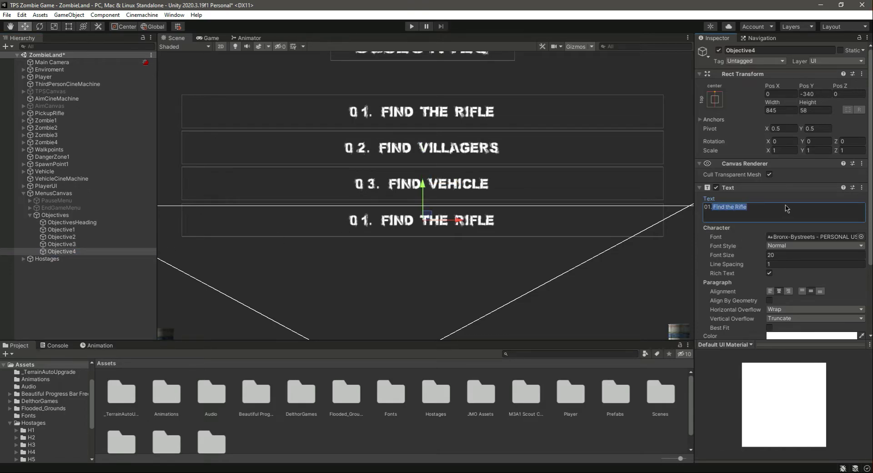
pyautogui.press('BackSpace')
pyautogui.write('Save')
pyautogui.press('BackSpace')
pyautogui.press('BackSpace')
pyautogui.press('BackSpace')
pyautogui.press('BackSpace')
pyautogui.write('Take all of the villagers into vehicle')
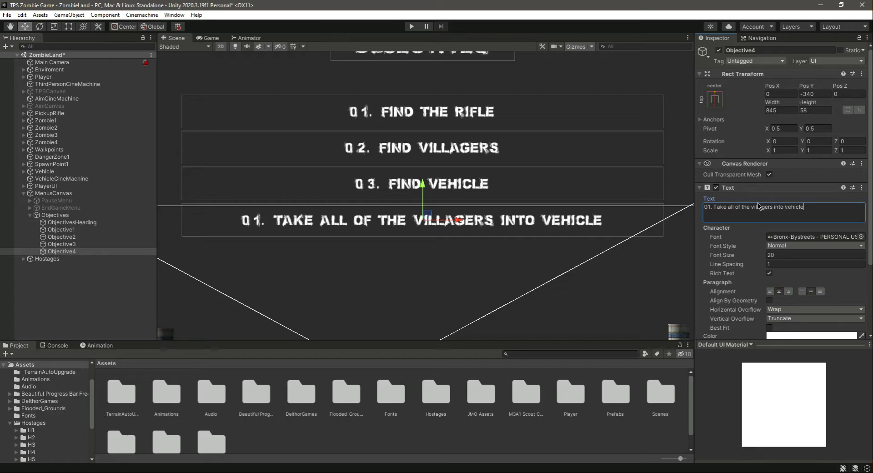
# Correct Objective4's number to '04.' and save the scene
pyautogui.hotkey('ctrl', 's')
pyautogui.press('BackSpace')
pyautogui.write('4')
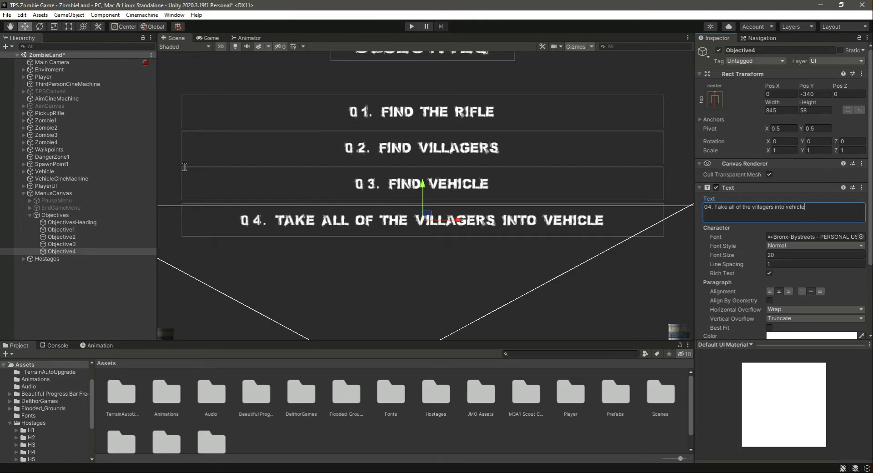
pyautogui.hotkey('ctrl', 's')
# Preview the Objectives panel and its lines in the Game view
pyautogui.click(68, 217)
pyautogui.moveTo(449, 249); pyautogui.dragTo(460, 322, button='middle')
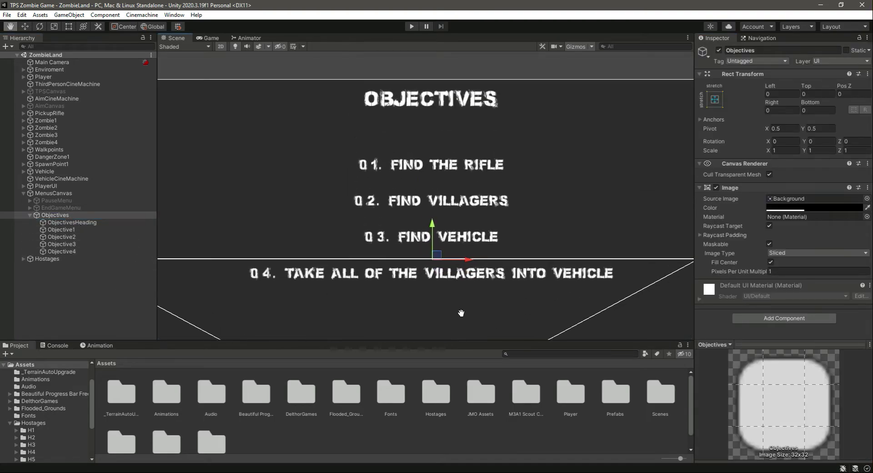
pyautogui.click(220, 39)
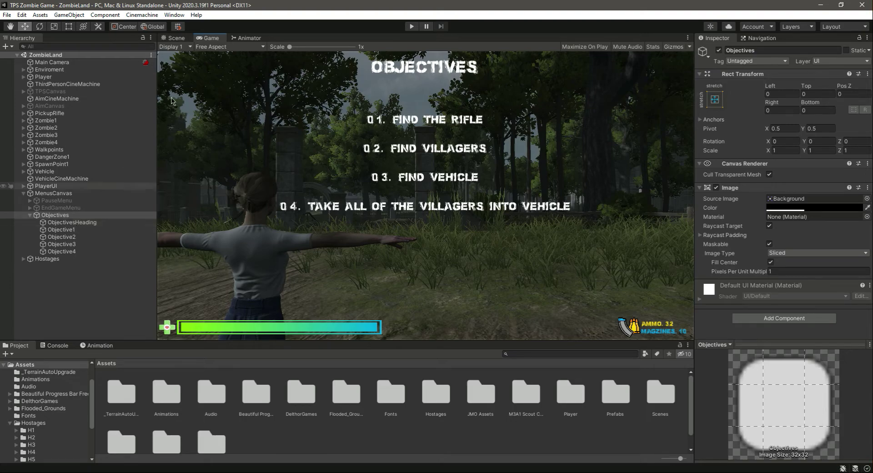
pyautogui.click(175, 38)
pyautogui.click(61, 244)
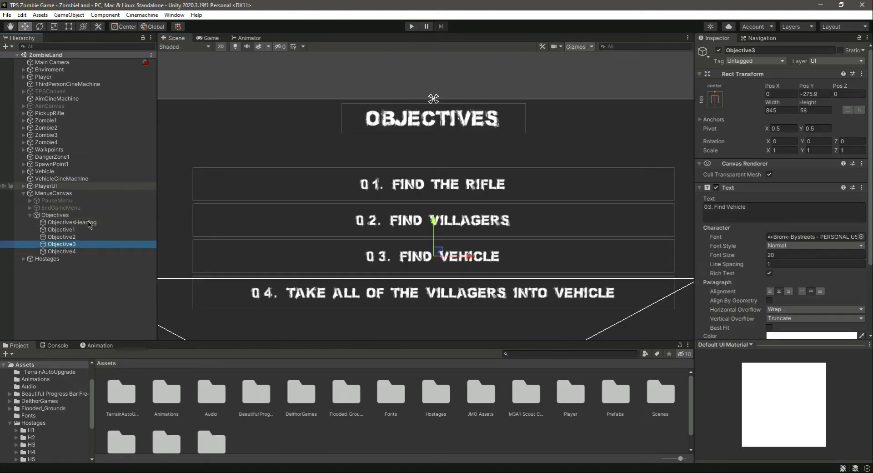
pyautogui.click(208, 38)
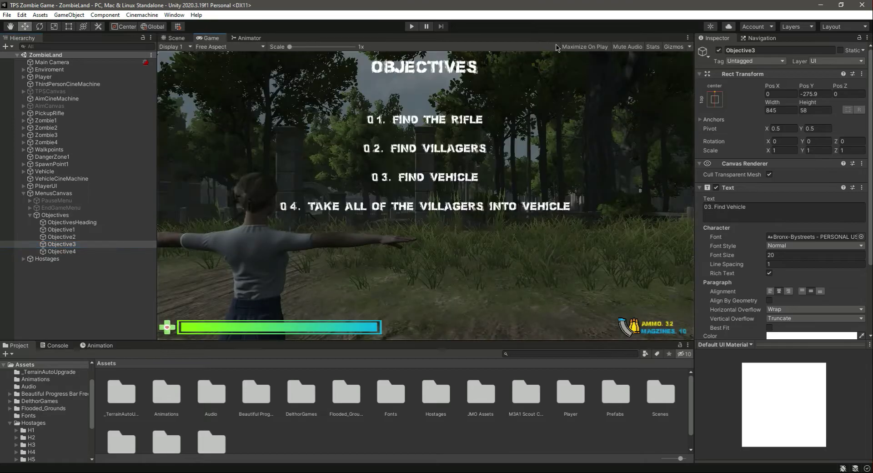
# Deactivate the Objectives panel, enable Maximize On Play, and play the game
pyautogui.click(29, 215)
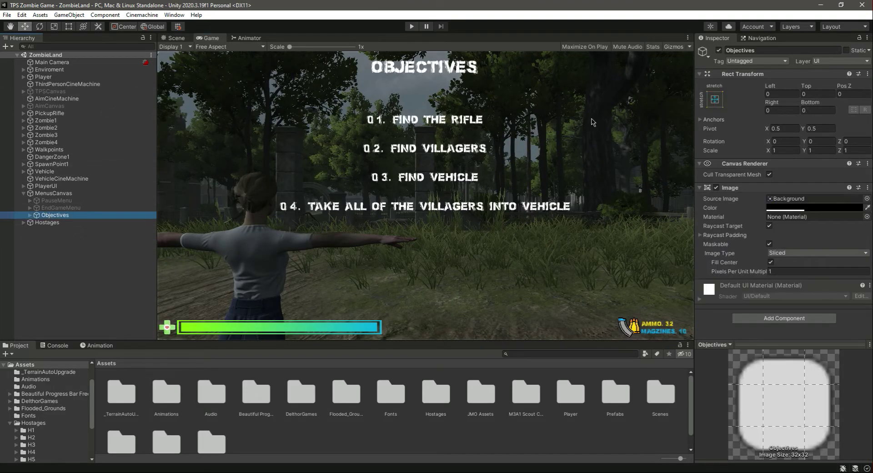
pyautogui.click(719, 50)
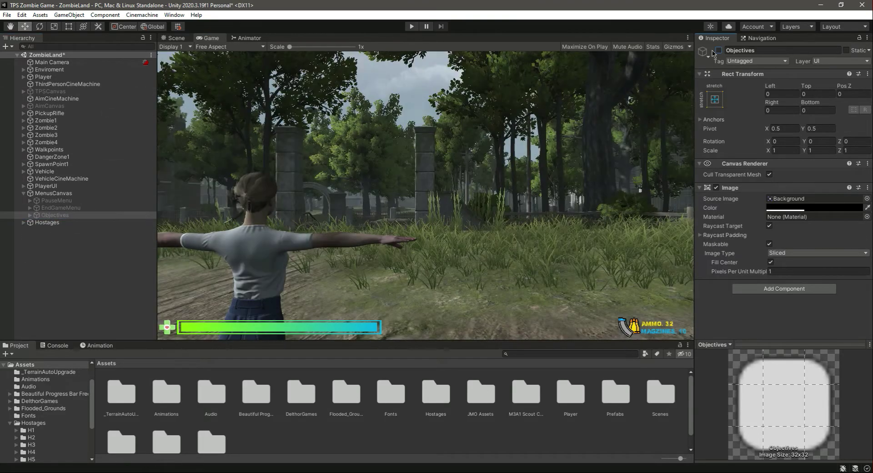
pyautogui.click(688, 39)
pyautogui.click(705, 73)
pyautogui.click(412, 27)
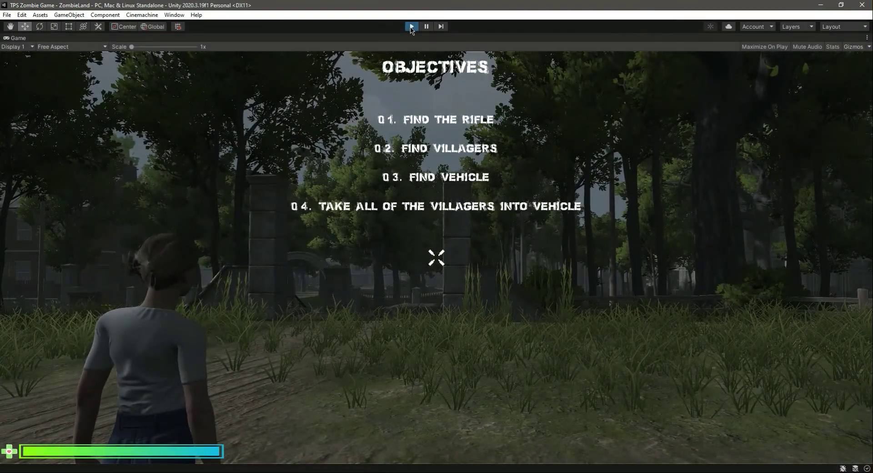
# Stop Play and select the Objectives heading with all four objective lines
pyautogui.click(411, 28)
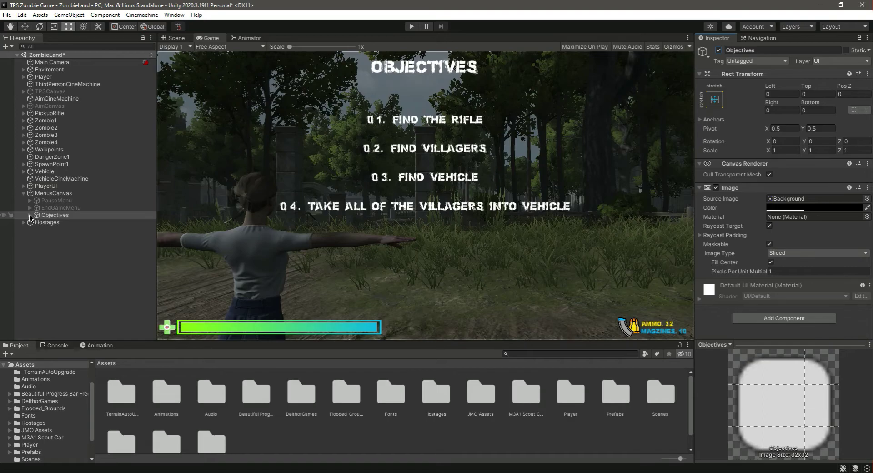
pyautogui.click(30, 215)
pyautogui.click(66, 230)
pyautogui.keyDown('ctrl'); pyautogui.click(70, 236); pyautogui.keyUp('ctrl')
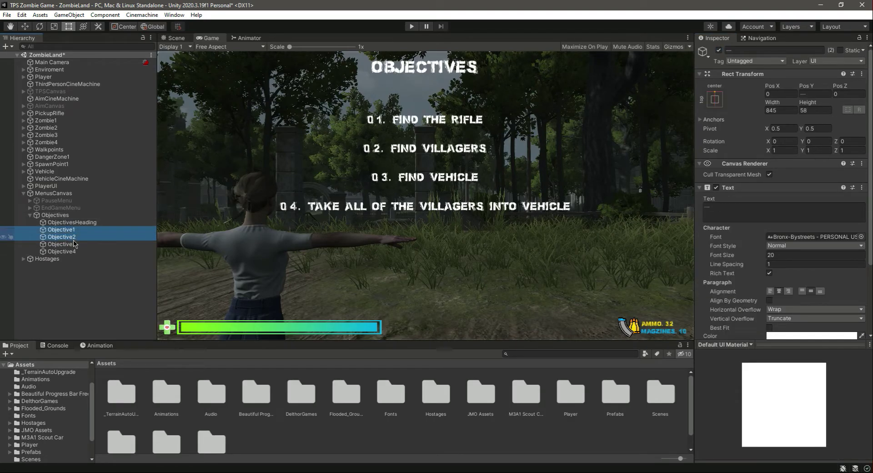
pyautogui.keyDown('ctrl'); pyautogui.click(71, 251); pyautogui.keyUp('ctrl')
pyautogui.keyDown('ctrl'); pyautogui.click(70, 223); pyautogui.keyUp('ctrl')
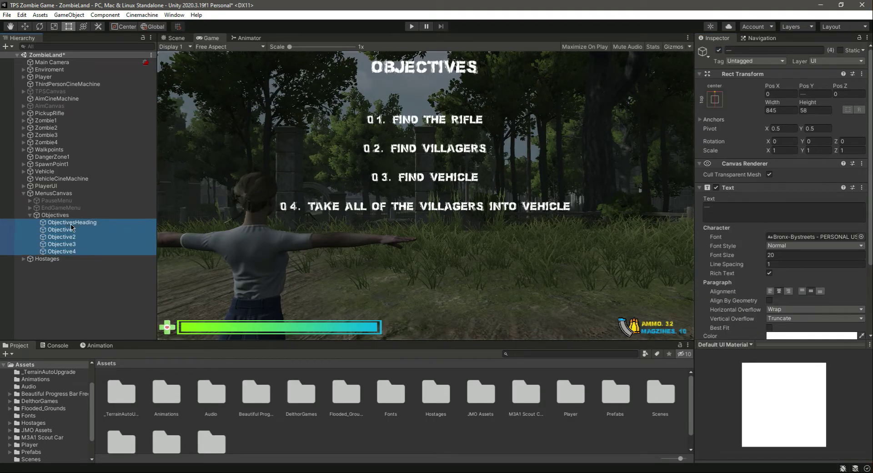
# Move the heading and objective lines lower on screen, then check the Game view
pyautogui.click(177, 38)
pyautogui.click(25, 26)
pyautogui.moveTo(434, 174); pyautogui.dragTo(434, 208)
pyautogui.moveTo(397, 294); pyautogui.dragTo(412, 163, button='middle')
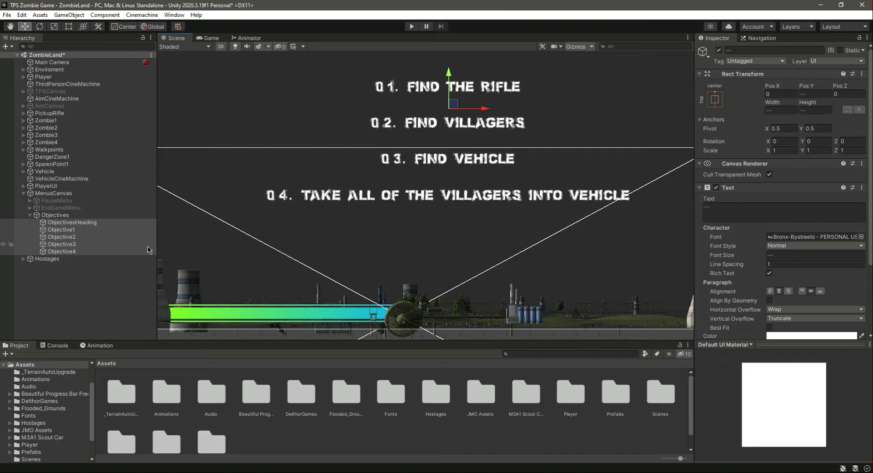
pyautogui.click(68, 230)
pyautogui.click(211, 38)
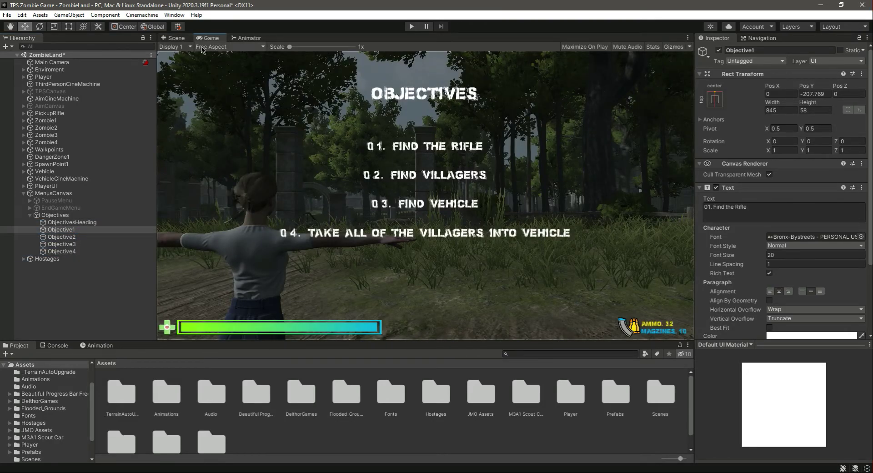
# Raise Objective2, Objective3 and Objective4 to tighten their spacing beneath Objective1
pyautogui.click(175, 37)
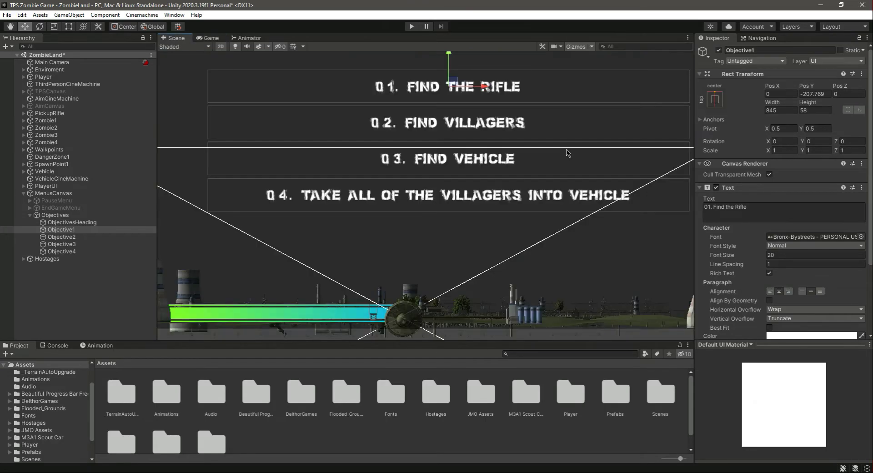
pyautogui.click(511, 124)
pyautogui.click(64, 229)
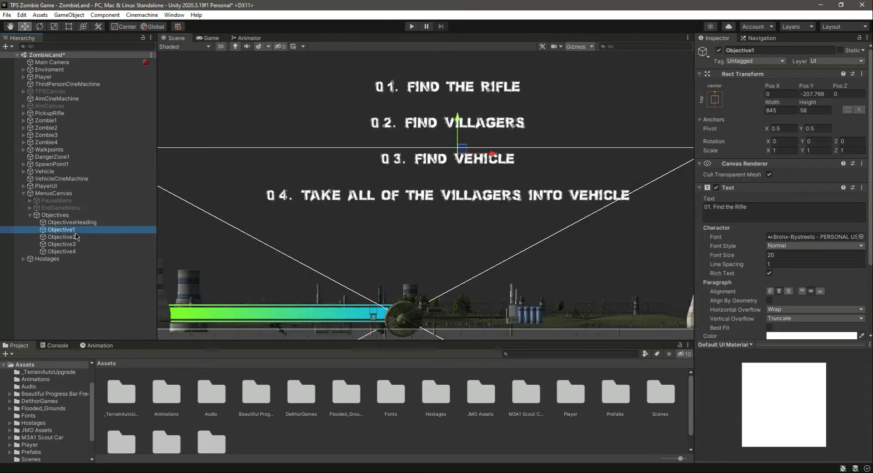
pyautogui.click(61, 236)
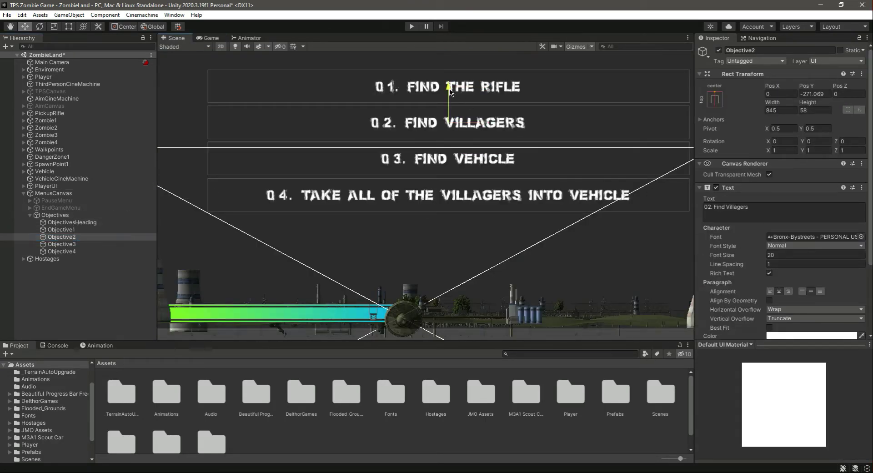
pyautogui.moveTo(450, 91); pyautogui.dragTo(452, 89)
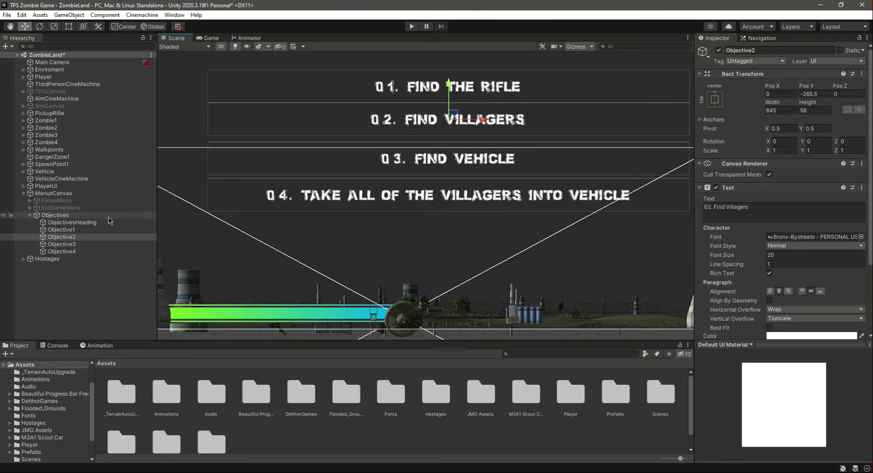
pyautogui.click(61, 243)
pyautogui.moveTo(450, 132); pyautogui.dragTo(416, 132)
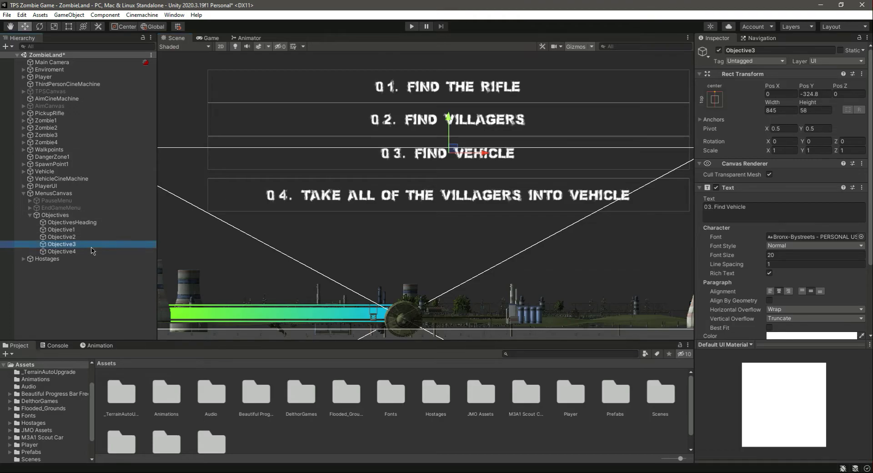
pyautogui.click(61, 251)
pyautogui.moveTo(449, 162); pyautogui.dragTo(449, 153)
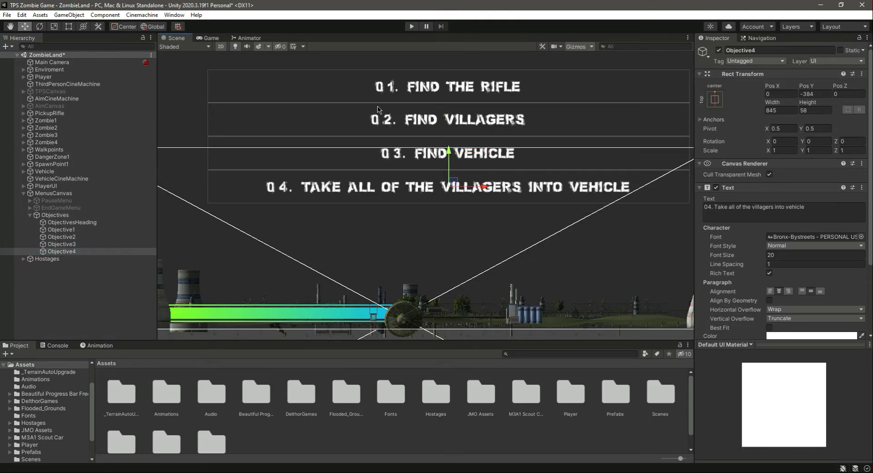
# Save the scene and preview the evenly spaced objective lines in the Game view
pyautogui.hotkey('ctrl', 's')
pyautogui.click(211, 38)
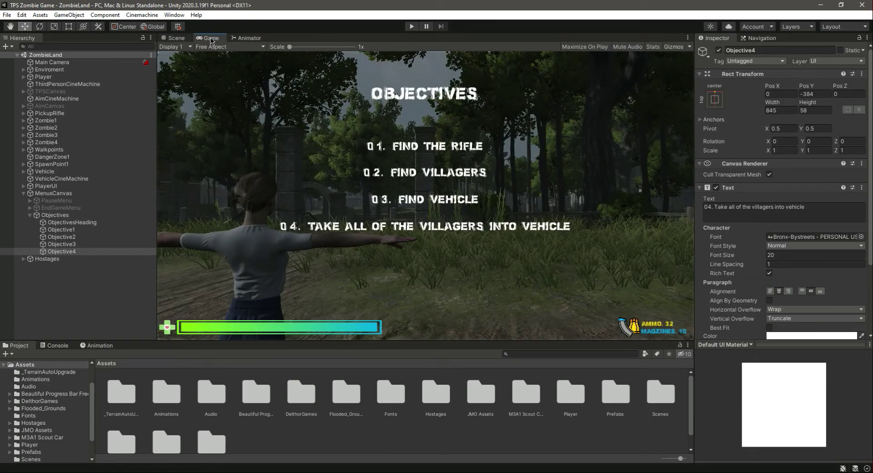
pyautogui.click(174, 38)
# Deactivate the Objectives panel so it starts hidden
pyautogui.click(67, 292)
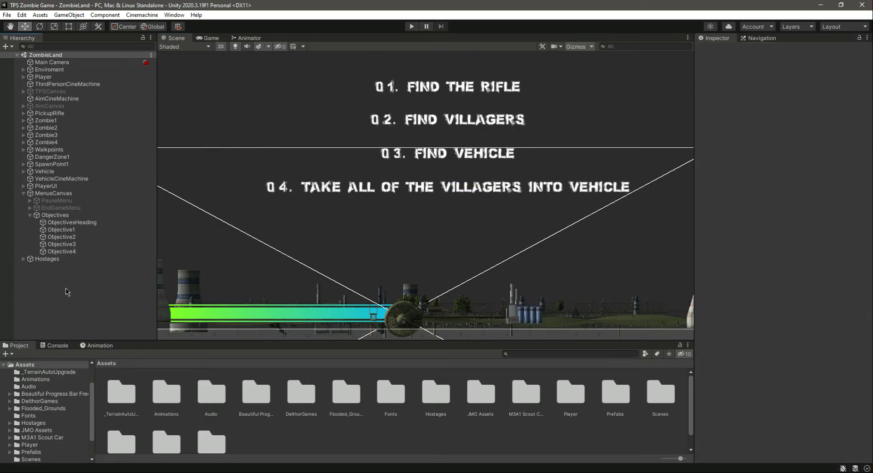
pyautogui.click(30, 215)
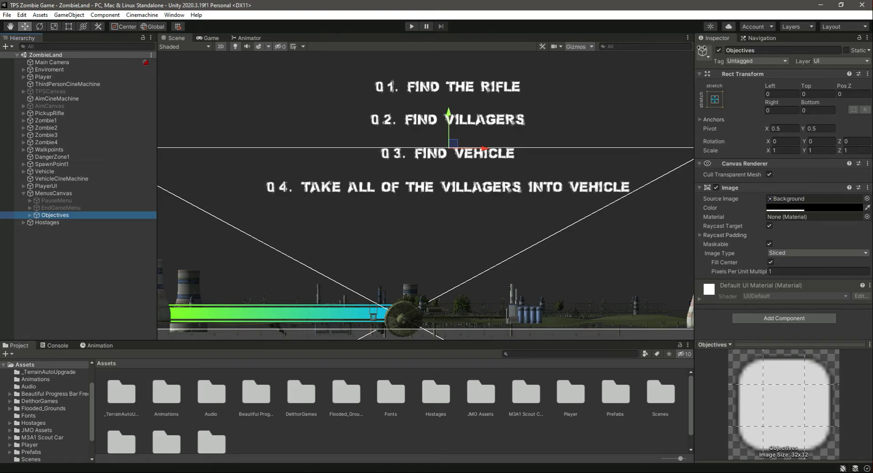
pyautogui.click(719, 51)
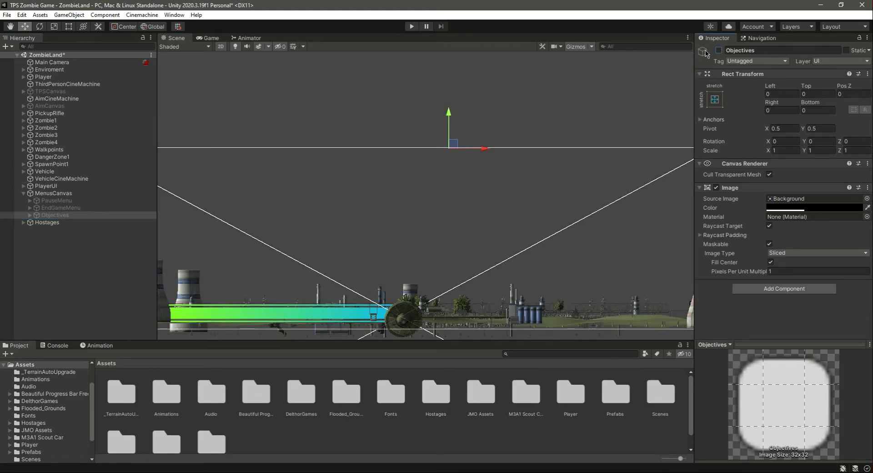
# Create a new C# script named ObjectivesComplete in the Scripts folder
pyautogui.scroll(-2, 42, 445)
pyautogui.click(39, 443)
pyautogui.rightClick(309, 436)
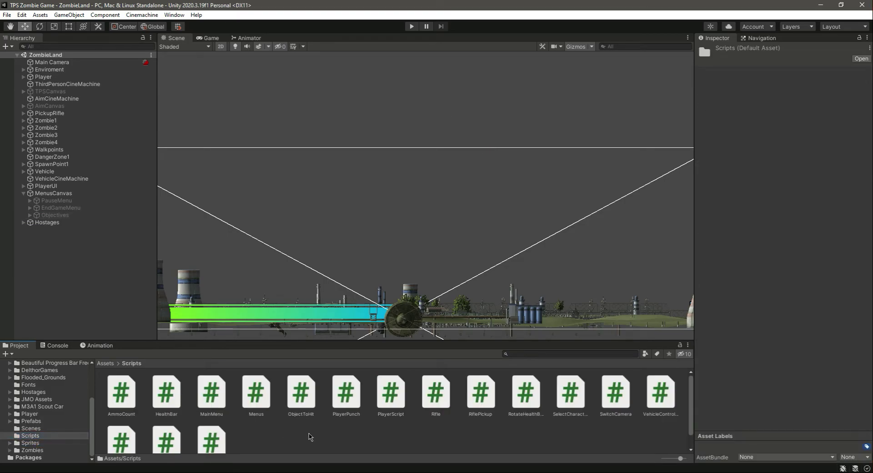
pyautogui.moveTo(372, 194)
pyautogui.click(499, 116)
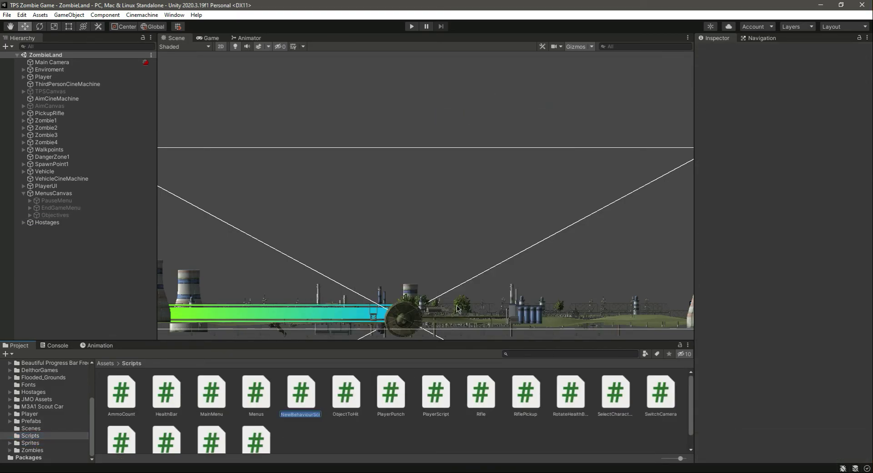
pyautogui.write('Om')
pyautogui.write('plete')
pyautogui.press('Return')
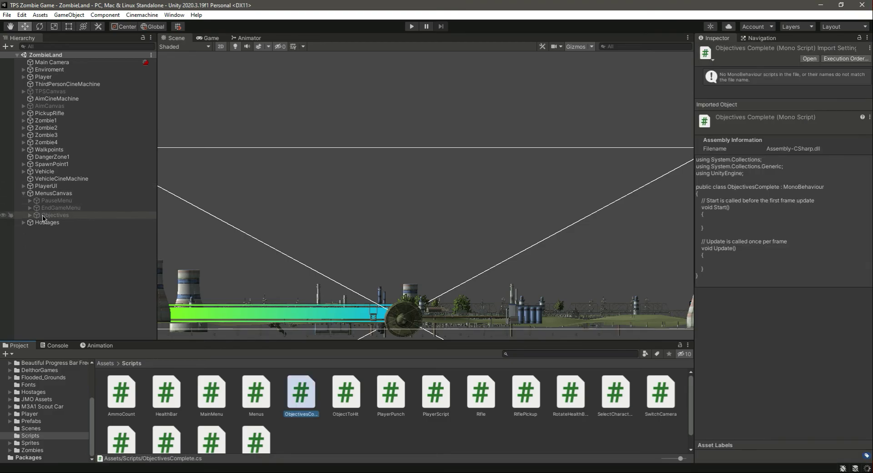
# Attach ObjectivesComplete to the Objectives panel as a component and save the scene
pyautogui.click(50, 215)
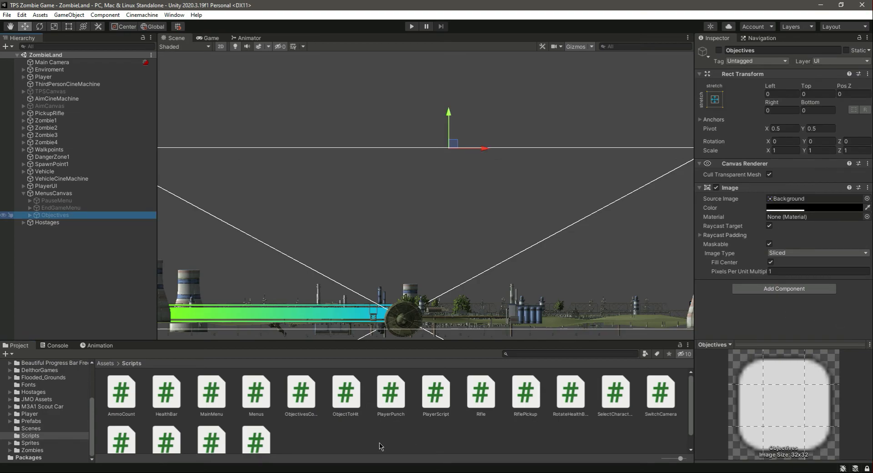
pyautogui.moveTo(313, 389); pyautogui.dragTo(763, 339)
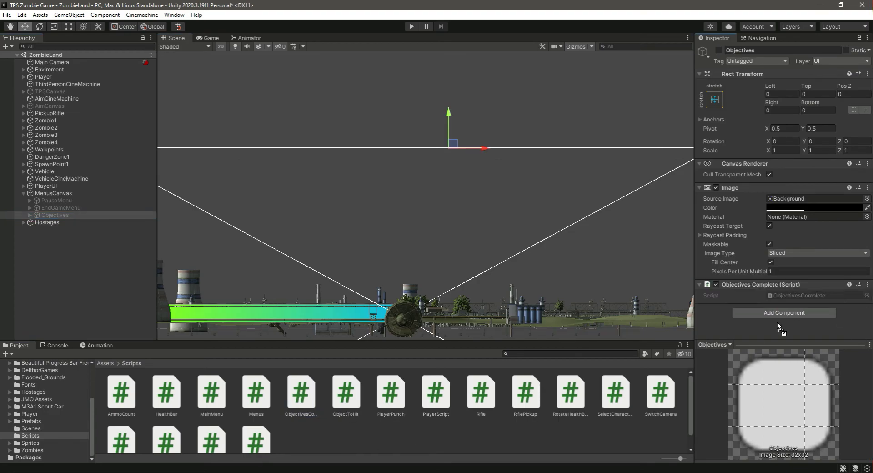
pyautogui.hotkey('ctrl', 's')
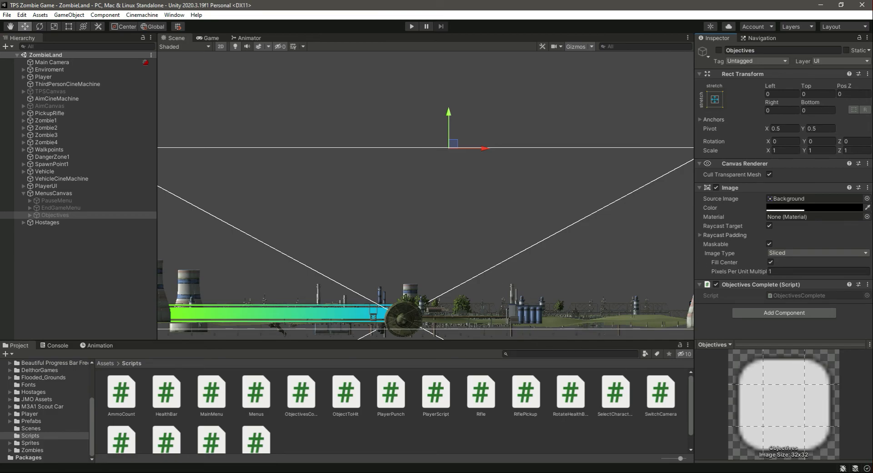